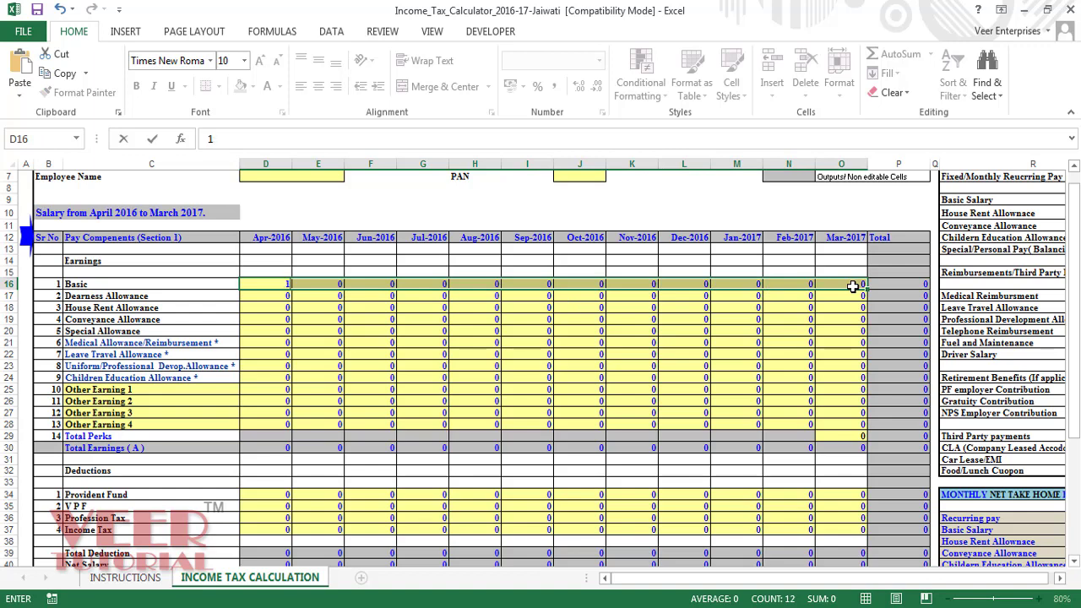
# Step: Enter 25000 as Basic and 4500 as Dearness Allowance for every month from April 2016 to March 2017
pyautogui.write('25000')
pyautogui.hotkey('ctrl', 'Return')
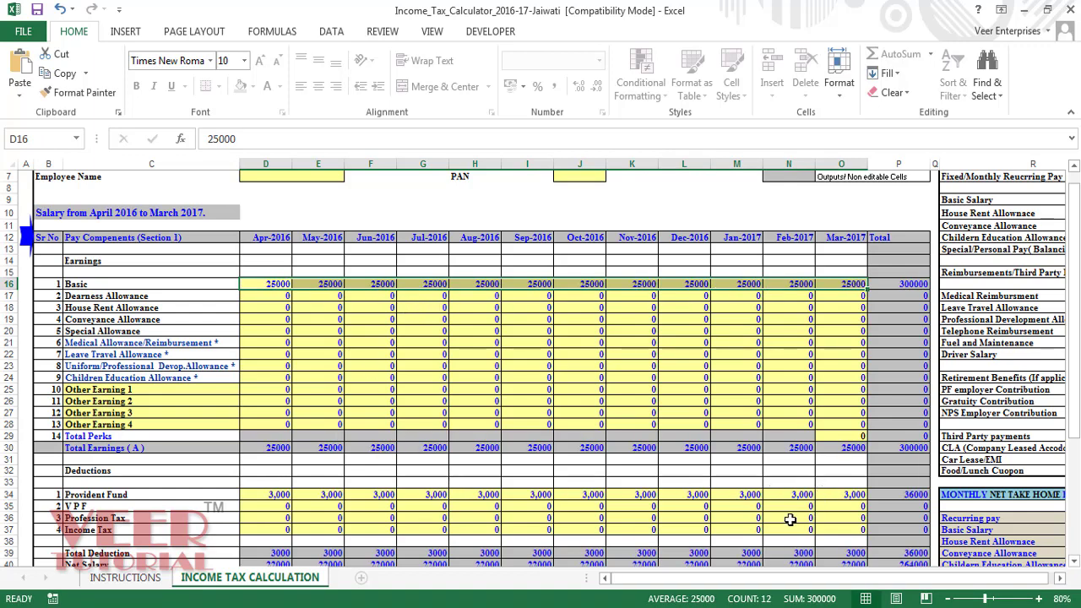
pyautogui.click(281, 297)
pyautogui.moveTo(281, 297); pyautogui.dragTo(843, 292)
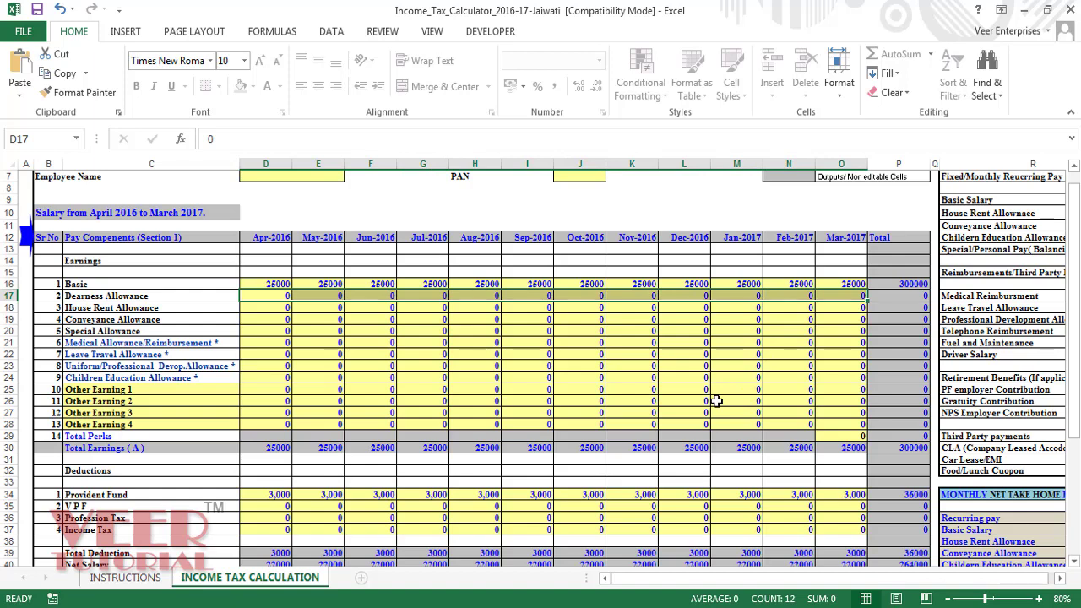
pyautogui.write('4500')
pyautogui.hotkey('ctrl', 'Return')
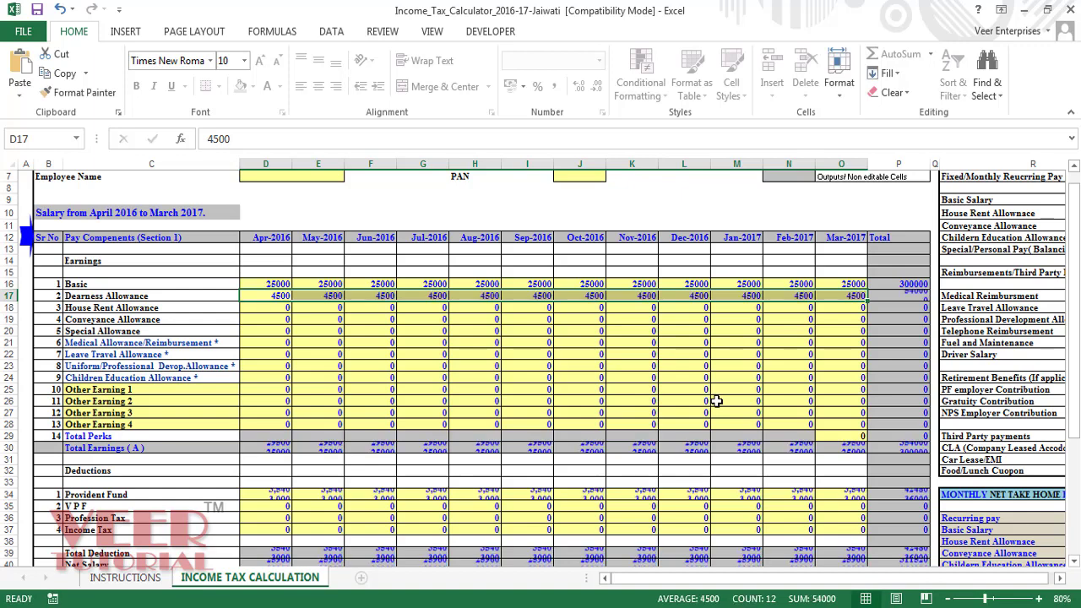
# Step: Fill the House Rent Allowance row with 11000 for every month from April 2016 to March 2017
pyautogui.press('Down')
pyautogui.hotkey('shift', 'Right')
pyautogui.hotkey('shift', 'Right')
pyautogui.hotkey('shift', 'Right')
pyautogui.hotkey('shift', 'Right')
pyautogui.hotkey('shift', 'Right')
pyautogui.hotkey('shift', 'Right')
pyautogui.hotkey('shift', 'Right')
pyautogui.hotkey('shift', 'Right')
pyautogui.hotkey('shift', 'Right')
pyautogui.hotkey('shift', 'Right')
pyautogui.hotkey('shift', 'Right')
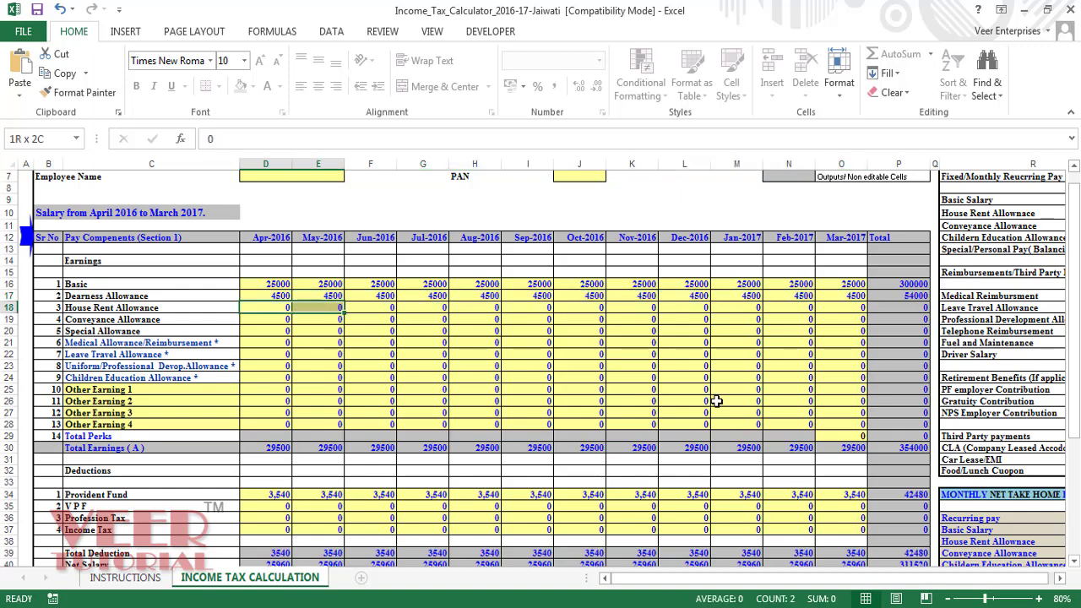
pyautogui.write('1')
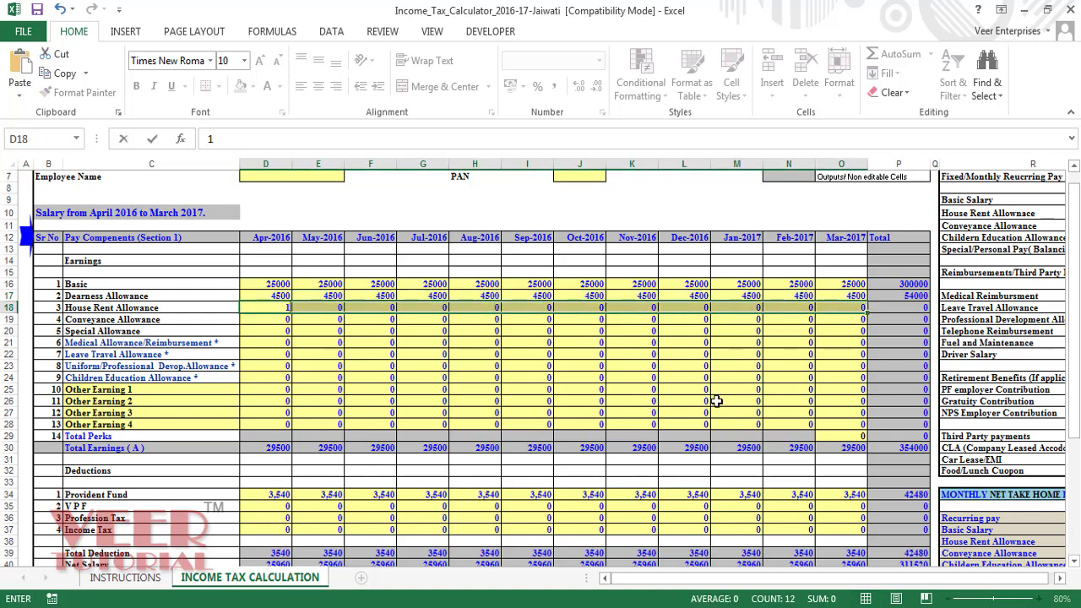
pyautogui.write('1000')
pyautogui.hotkey('ctrl', 'Return')
# Step: Fill the Conveyance Allowance row with 2000 for all twelve months
pyautogui.press('Down')
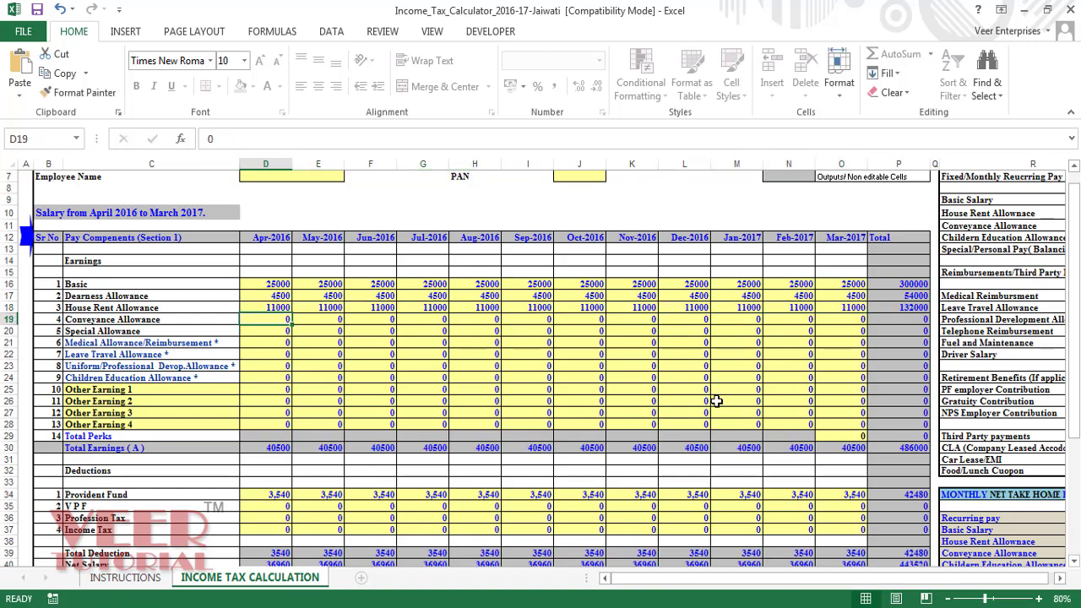
pyautogui.hotkey('shift', 'Right')
pyautogui.hotkey('shift', 'Right')
pyautogui.hotkey('shift', 'Right')
pyautogui.hotkey('shift', 'Right')
pyautogui.hotkey('shift', 'Right')
pyautogui.hotkey('shift', 'Right')
pyautogui.hotkey('shift', 'Right')
pyautogui.hotkey('shift', 'Right')
pyautogui.hotkey('shift', 'Right')
pyautogui.hotkey('shift', 'Right')
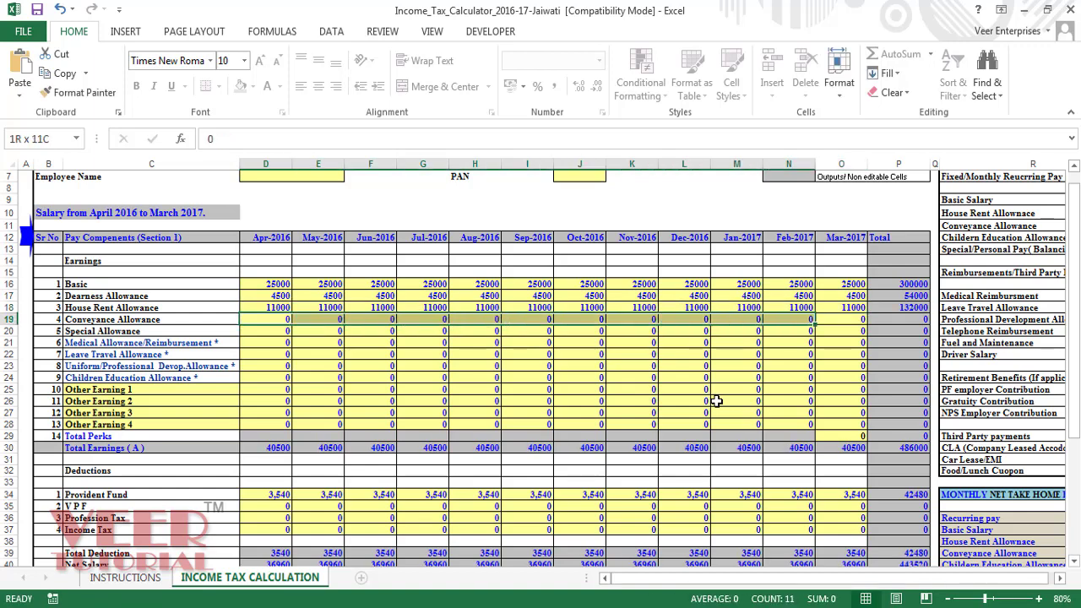
pyautogui.hotkey('shift', 'Right')
pyautogui.write('2000')
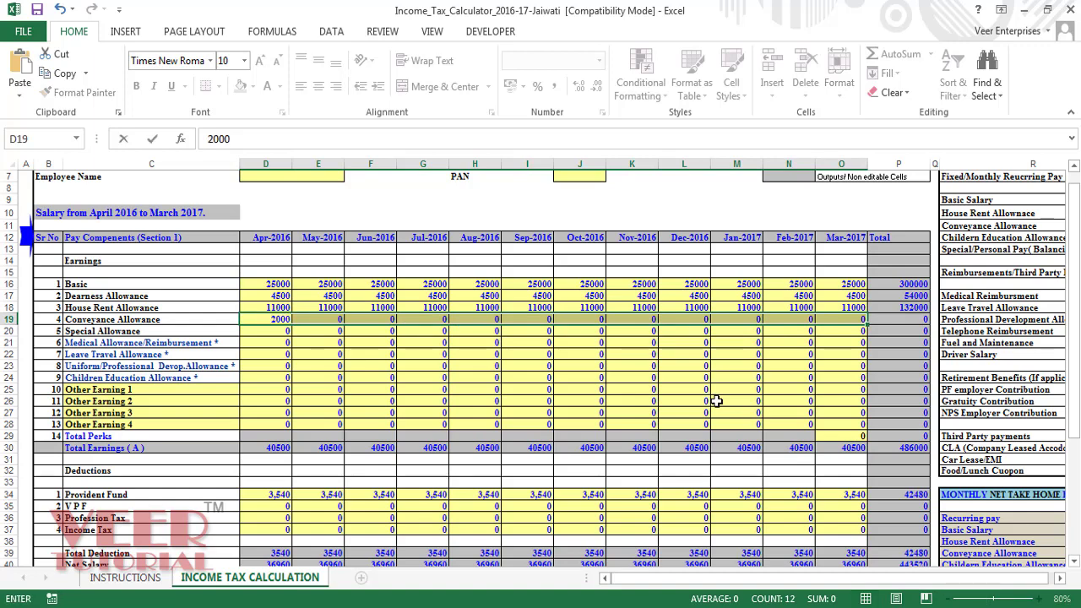
pyautogui.hotkey('ctrl', 'Return')
# Step: Fill the Special Allowance row with 1000 for all twelve months
pyautogui.press('Down')
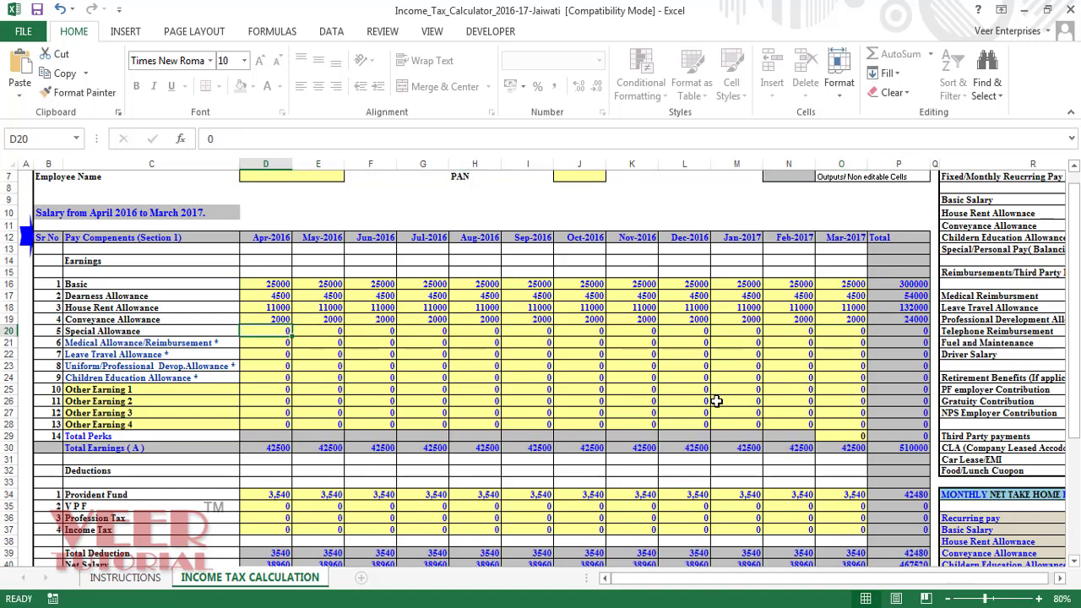
pyautogui.hotkey('shift', 'Right')
pyautogui.hotkey('shift', 'Right')
pyautogui.hotkey('shift', 'Right')
pyautogui.hotkey('shift', 'Right')
pyautogui.hotkey('shift', 'Right')
pyautogui.hotkey('shift', 'Right')
pyautogui.hotkey('shift', 'Right')
pyautogui.hotkey('shift', 'Right')
pyautogui.hotkey('shift', 'Right')
pyautogui.hotkey('shift', 'Right')
pyautogui.hotkey('shift', 'Right')
pyautogui.hotkey('shift', 'Right')
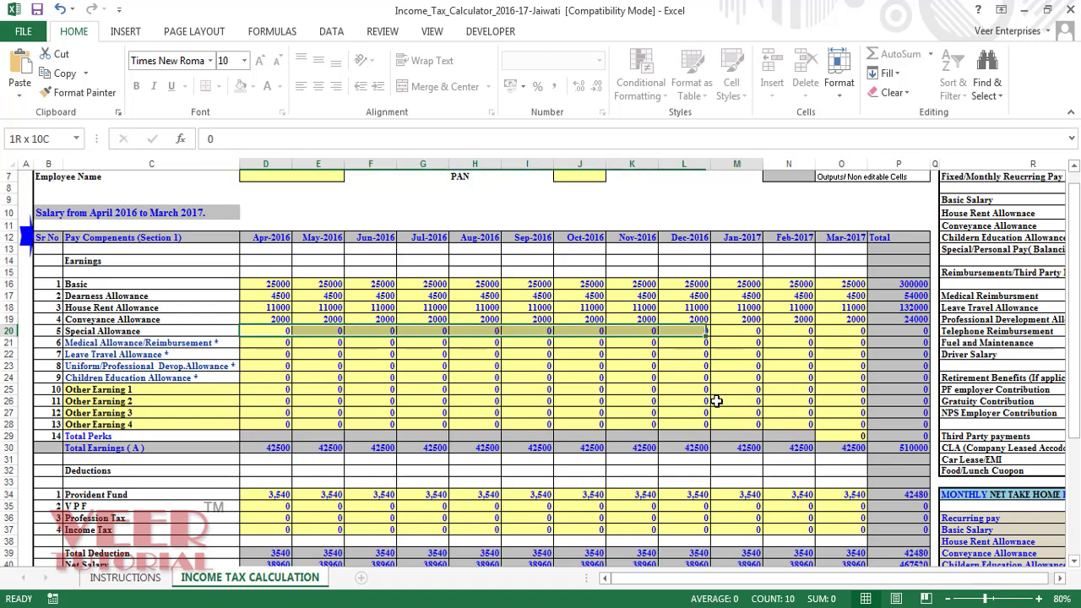
pyautogui.hotkey('shift', 'Left')
pyautogui.write('1000')
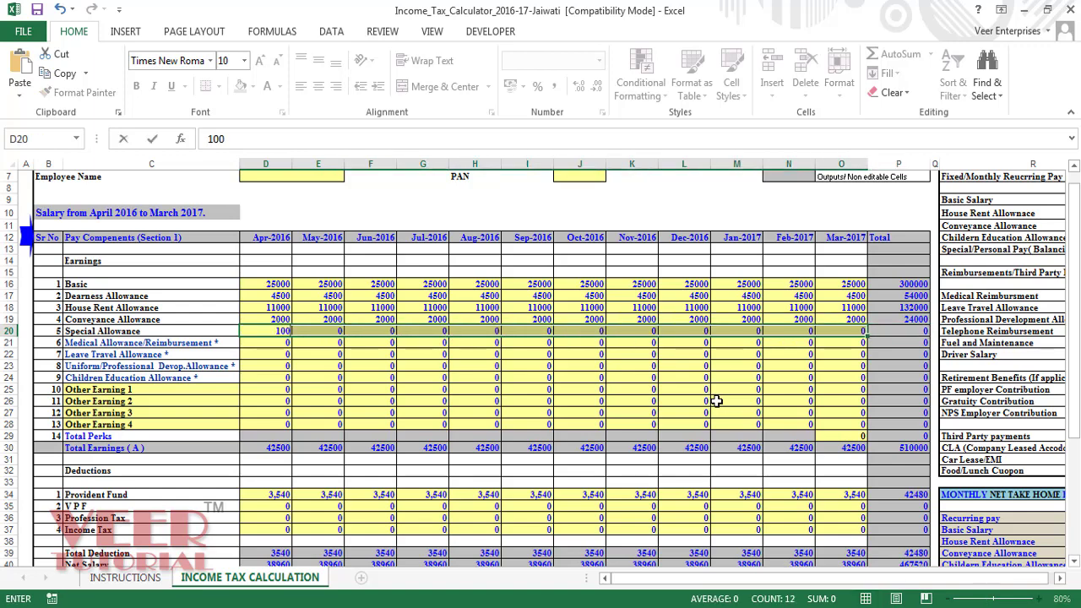
pyautogui.hotkey('ctrl', 'Return')
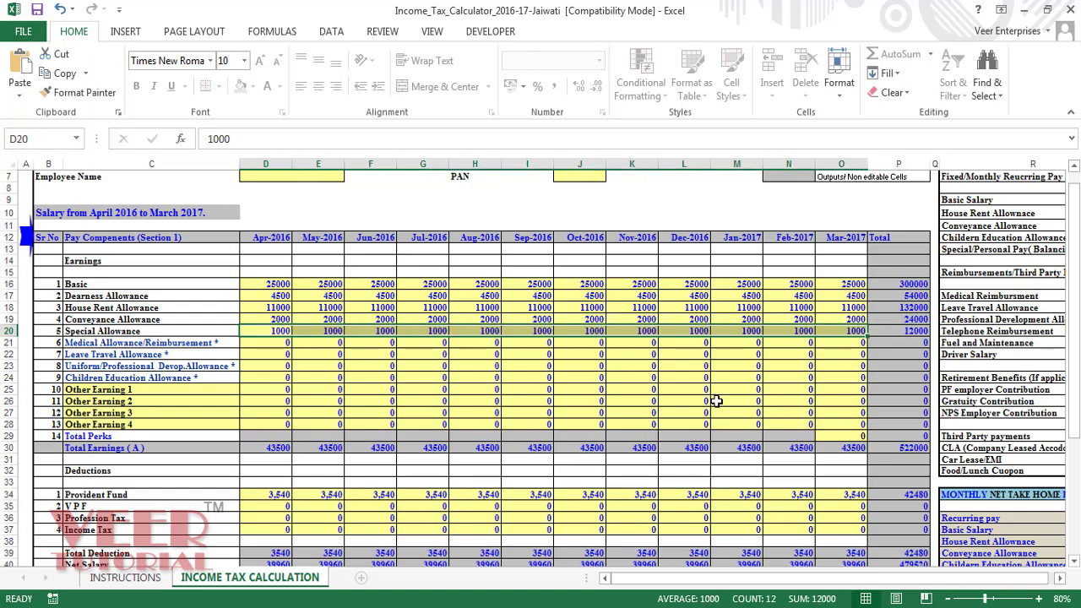
# Step: Enter 5000 as Medical Allowance/Reimbursement for July 2016 and October 2016
pyautogui.press('Down')
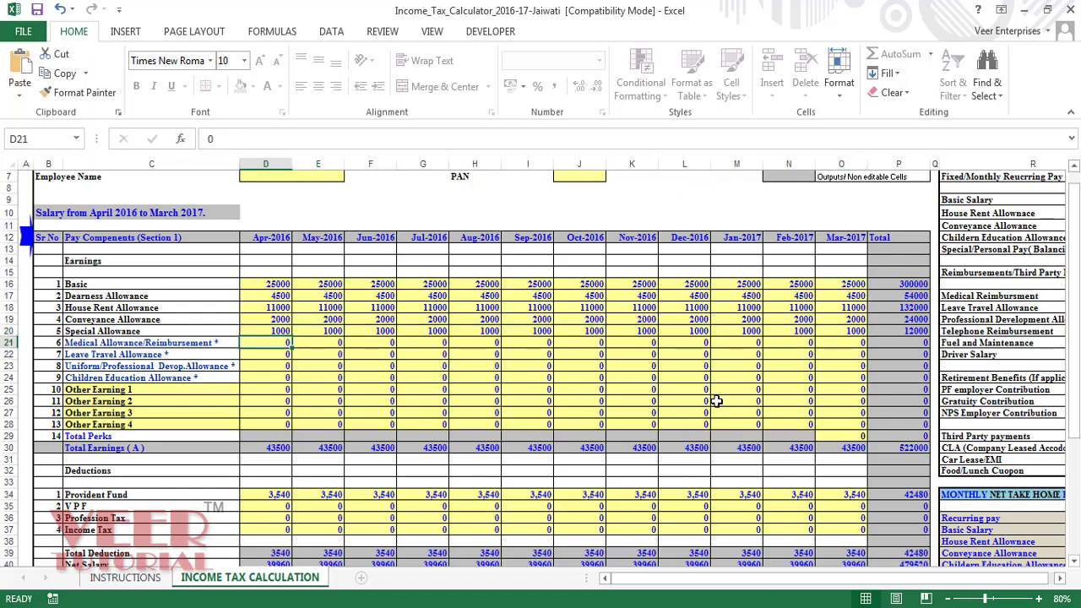
pyautogui.press('Right')
pyautogui.press('Right')
pyautogui.press('Right')
pyautogui.press('Right')
pyautogui.press('Right')
pyautogui.press('Right')
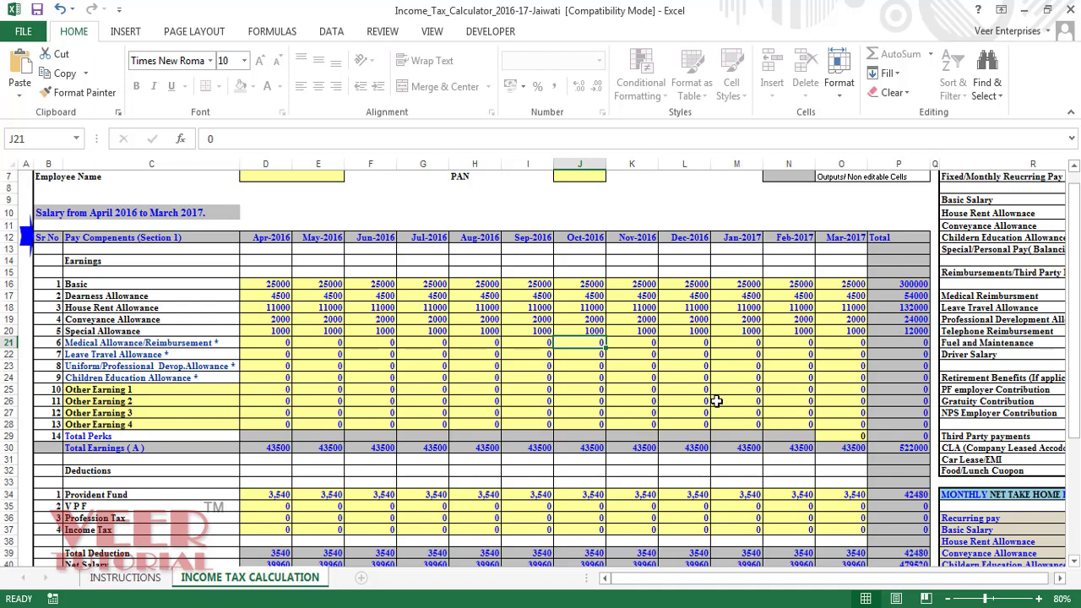
pyautogui.press('Left')
pyautogui.press('Left')
pyautogui.press('Left')
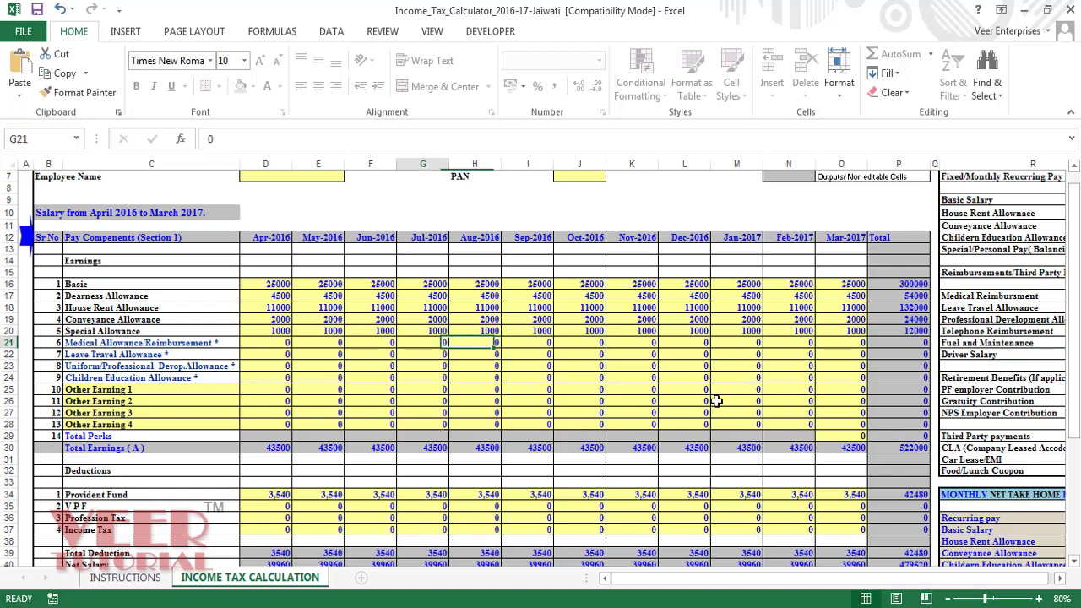
pyautogui.write('500')
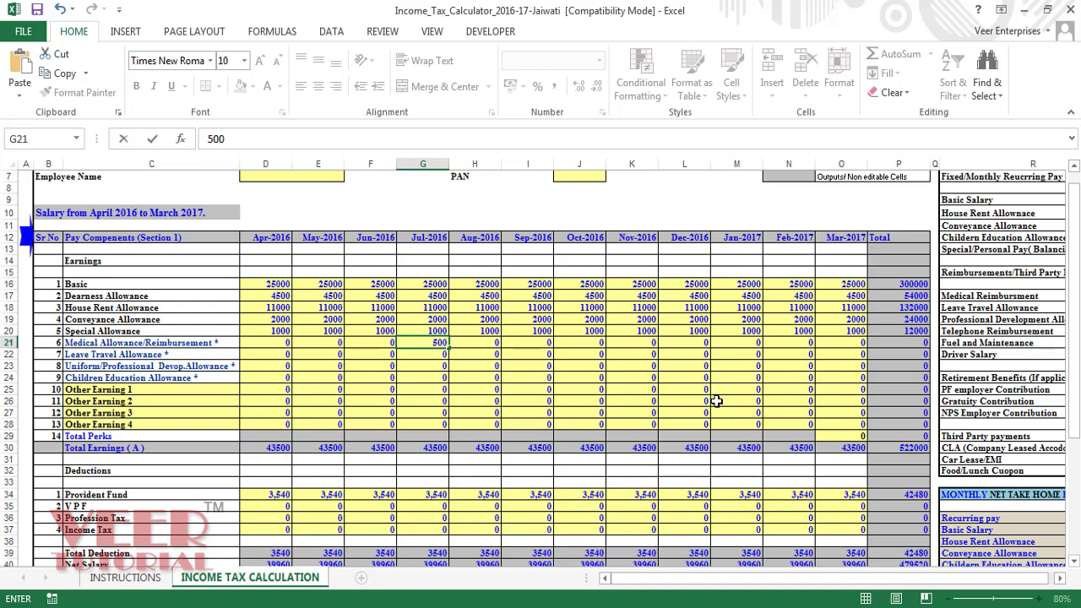
pyautogui.write('0')
pyautogui.press('Right')
pyautogui.press('Right')
pyautogui.press('Right')
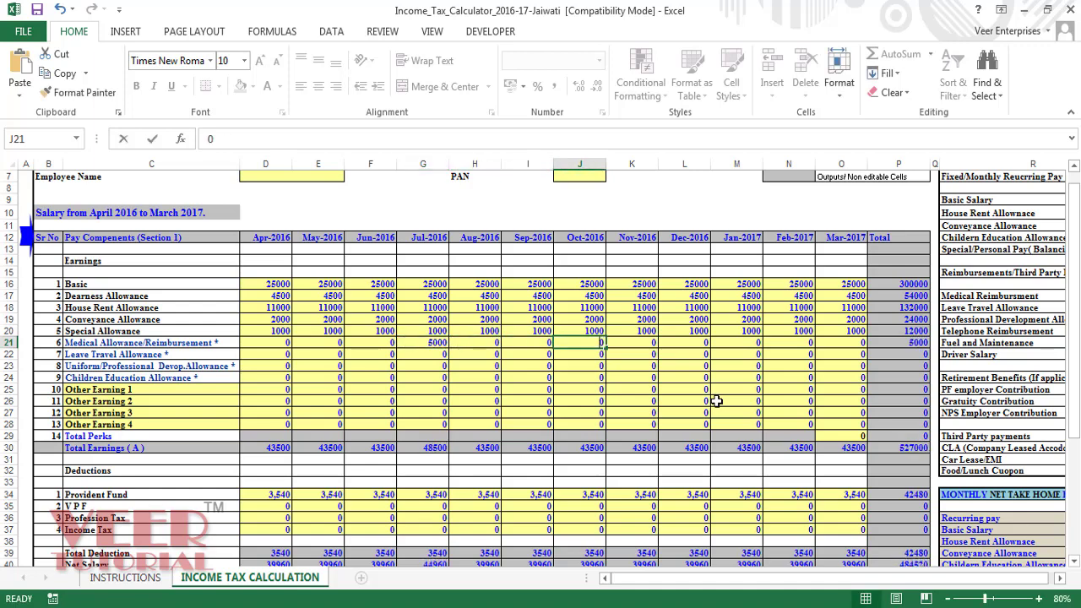
pyautogui.write('5000')
# Step: Enter 5000 as Medical Allowance/Reimbursement for December 2016 and March 2017
pyautogui.press('Right')
pyautogui.press('Right')
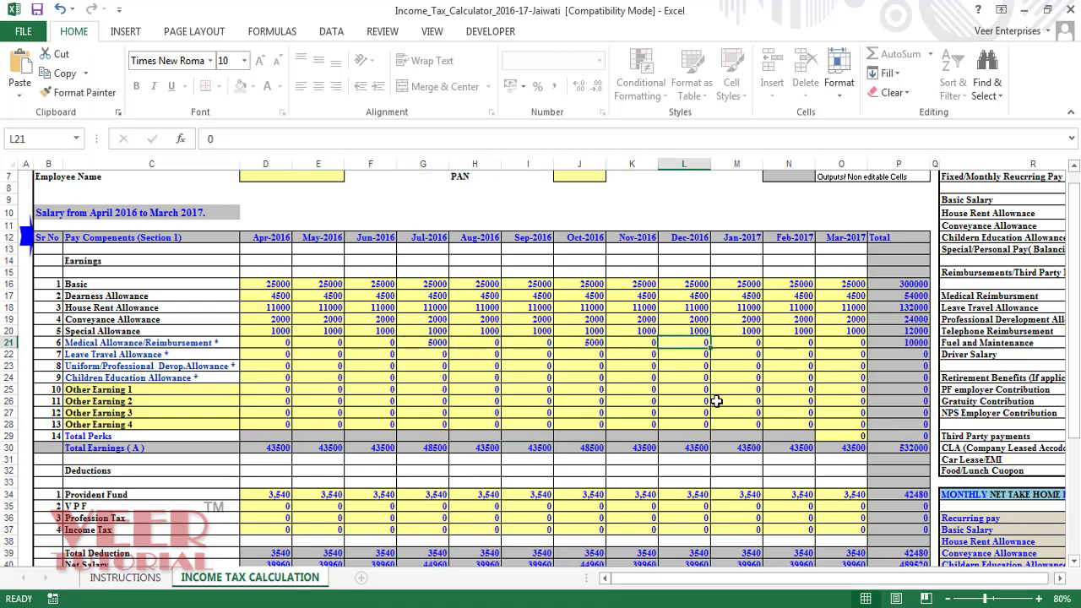
pyautogui.write('50000')
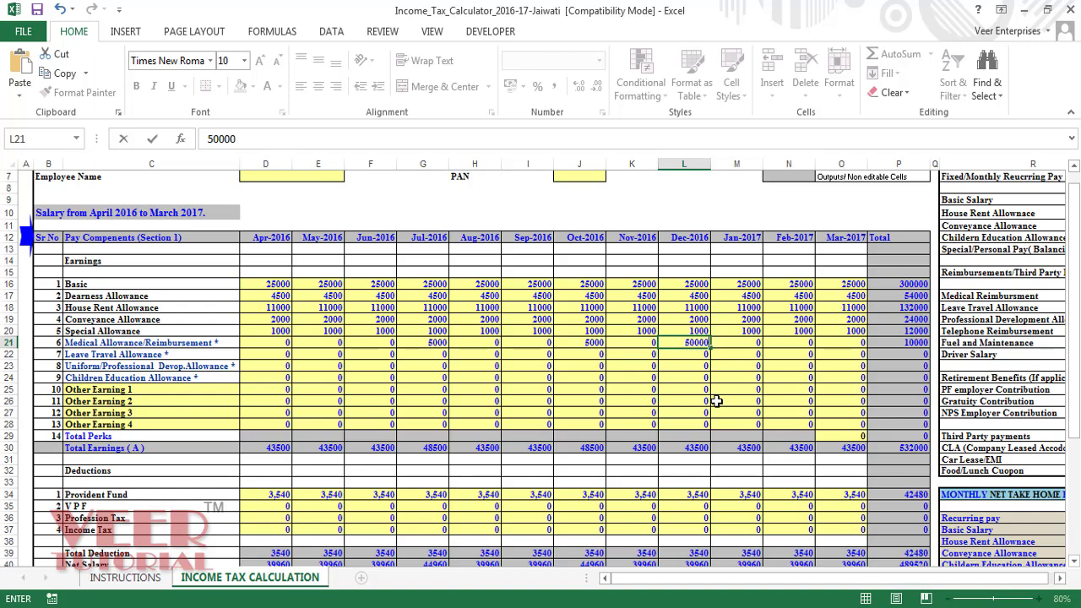
pyautogui.press('Right')
pyautogui.press('Right')
pyautogui.press('Right')
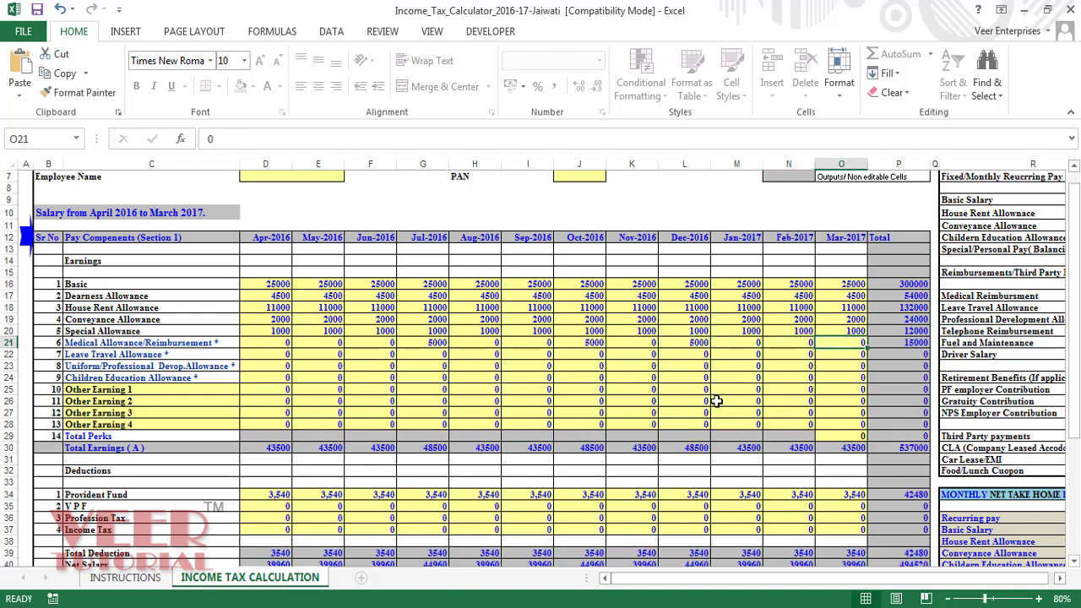
pyautogui.write('50000')
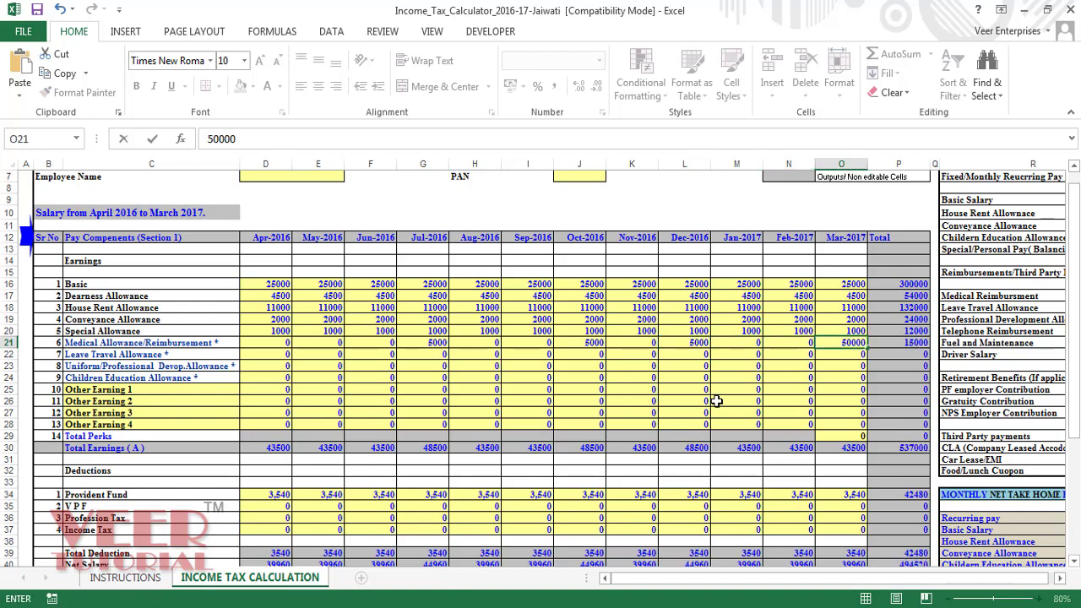
pyautogui.press('BackSpace')
pyautogui.press('Return')
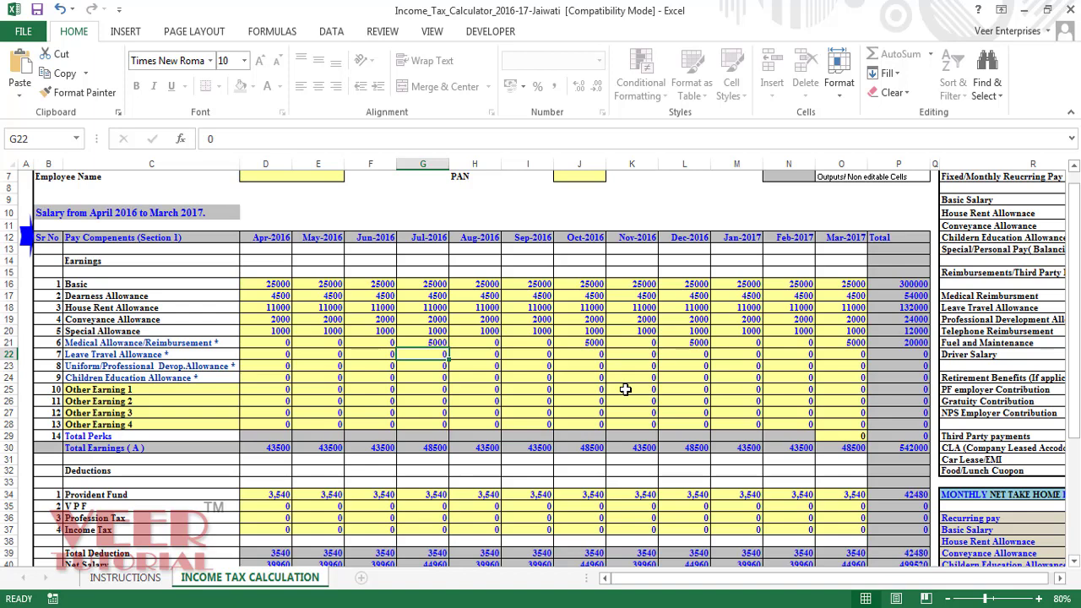
# Step: Enter 75000 as Leave Travel Allowance for January 2017
pyautogui.press('Right')
pyautogui.press('Right')
pyautogui.press('Right')
pyautogui.press('Right')
pyautogui.press('Right')
pyautogui.press('Right')
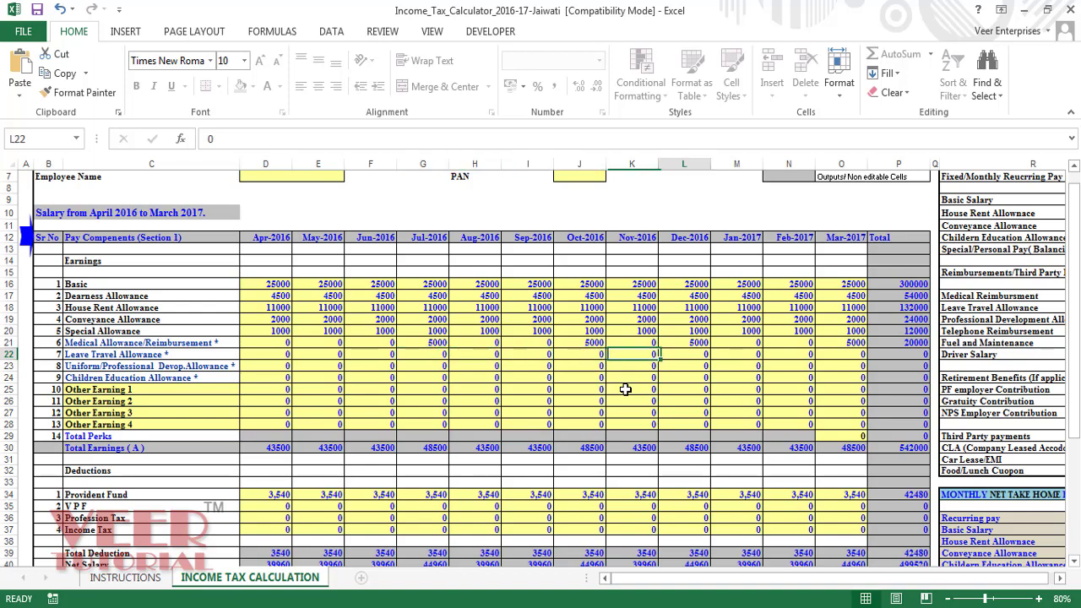
pyautogui.write('75000')
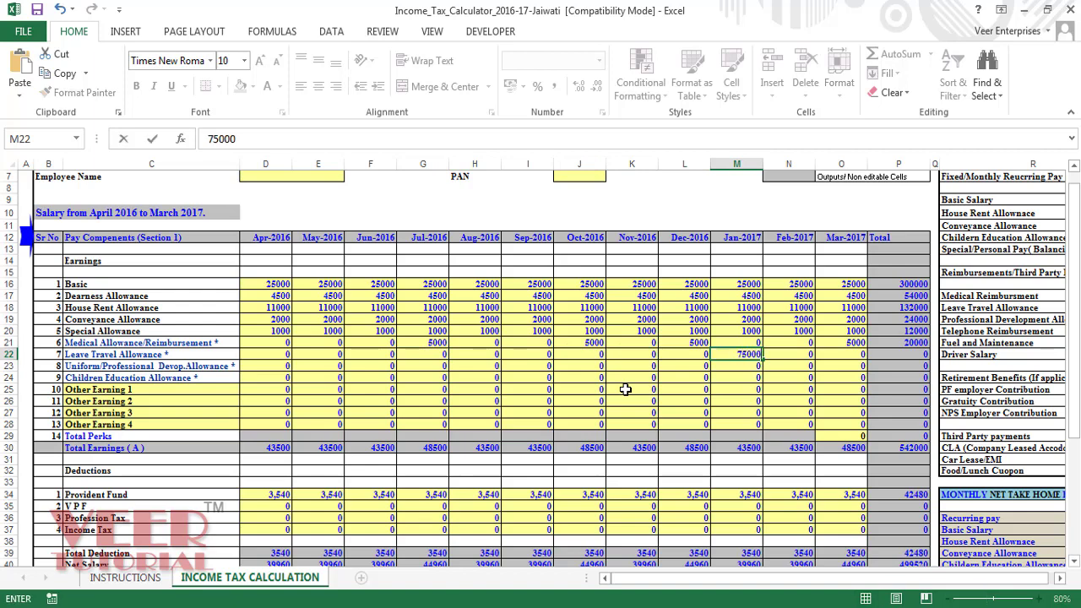
pyautogui.press('Return')
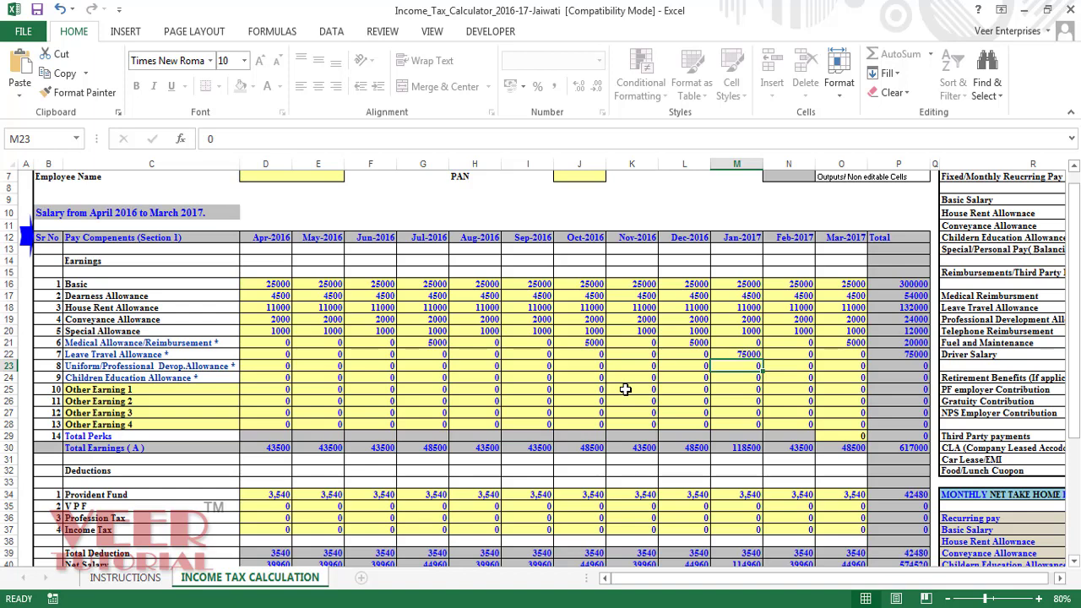
# Step: Fill the Children Education Allowance row with 2000 for every month from April 2016 to March 2017
pyautogui.press('Down')
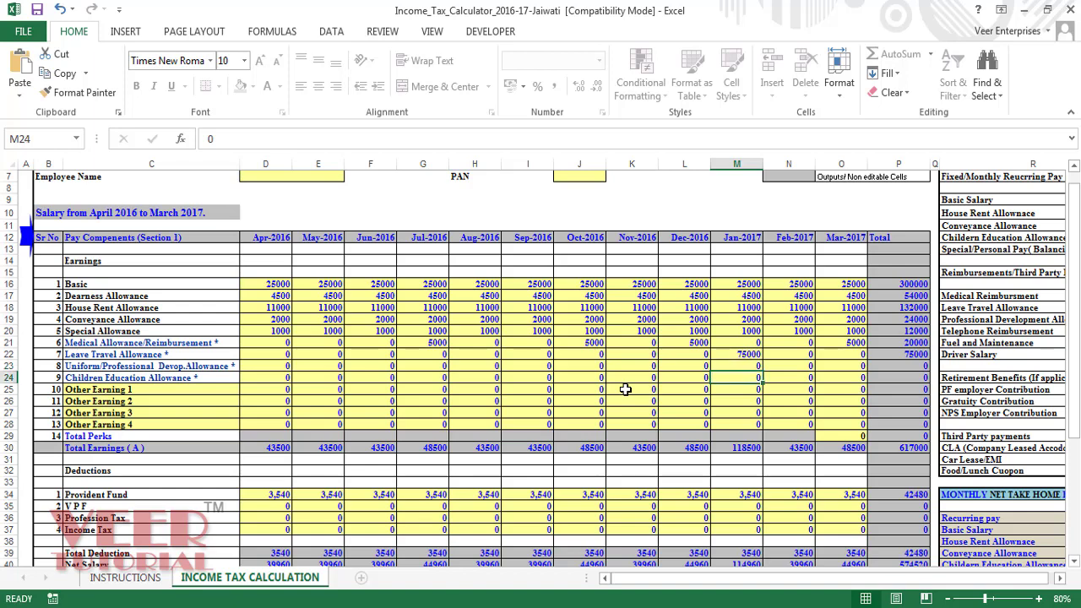
pyautogui.press('Left')
pyautogui.press('Left')
pyautogui.press('Left')
pyautogui.press('Left')
pyautogui.press('Left')
pyautogui.press('Right')
pyautogui.press('Right')
pyautogui.press('Right')
pyautogui.press('Right')
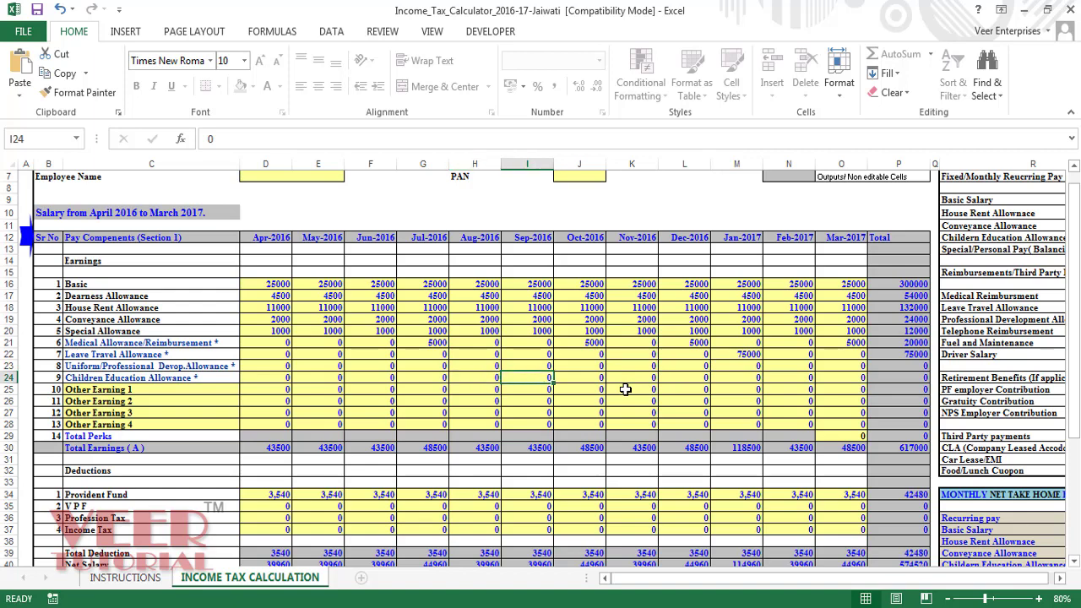
pyautogui.press('Right')
pyautogui.press('Right')
pyautogui.press('Left')
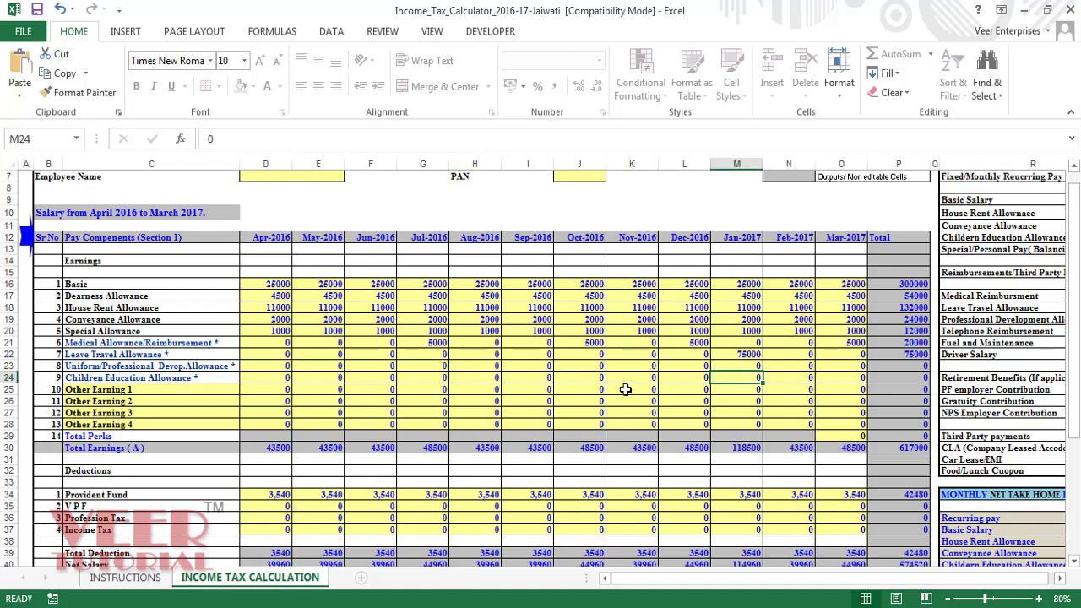
pyautogui.press('Right')
pyautogui.press('Right')
pyautogui.press('Right')
pyautogui.press('Left')
pyautogui.hotkey('shift', 'Left')
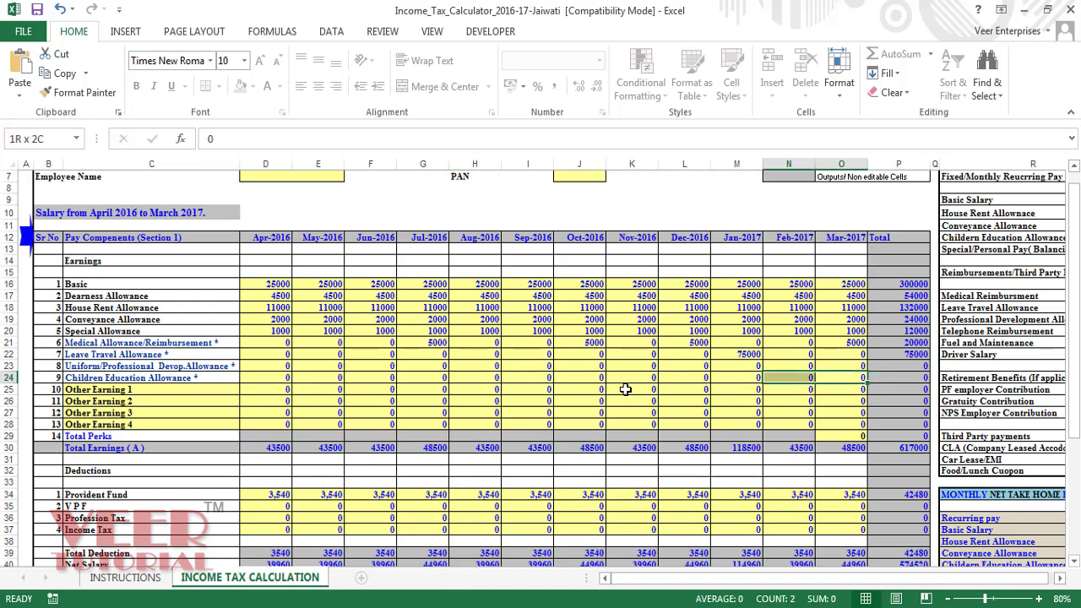
pyautogui.hotkey('shift', 'Left')
pyautogui.hotkey('shift', 'Left')
pyautogui.hotkey('shift', 'Left')
pyautogui.hotkey('shift', 'Left')
pyautogui.hotkey('shift', 'Left')
pyautogui.hotkey('shift', 'Left')
pyautogui.hotkey('shift', 'Left')
pyautogui.hotkey('shift', 'Left')
pyautogui.hotkey('shift', 'Left')
pyautogui.hotkey('shift', 'Left')
pyautogui.hotkey('shift', 'Left')
pyautogui.hotkey('shift', 'Right')
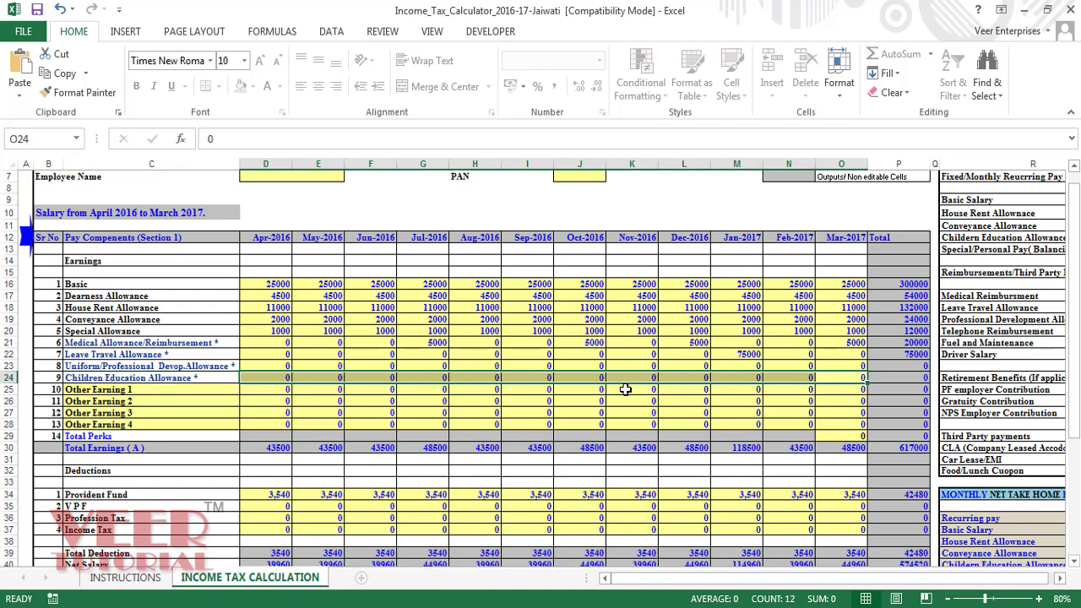
pyautogui.write('2000')
pyautogui.hotkey('ctrl', 'Return')
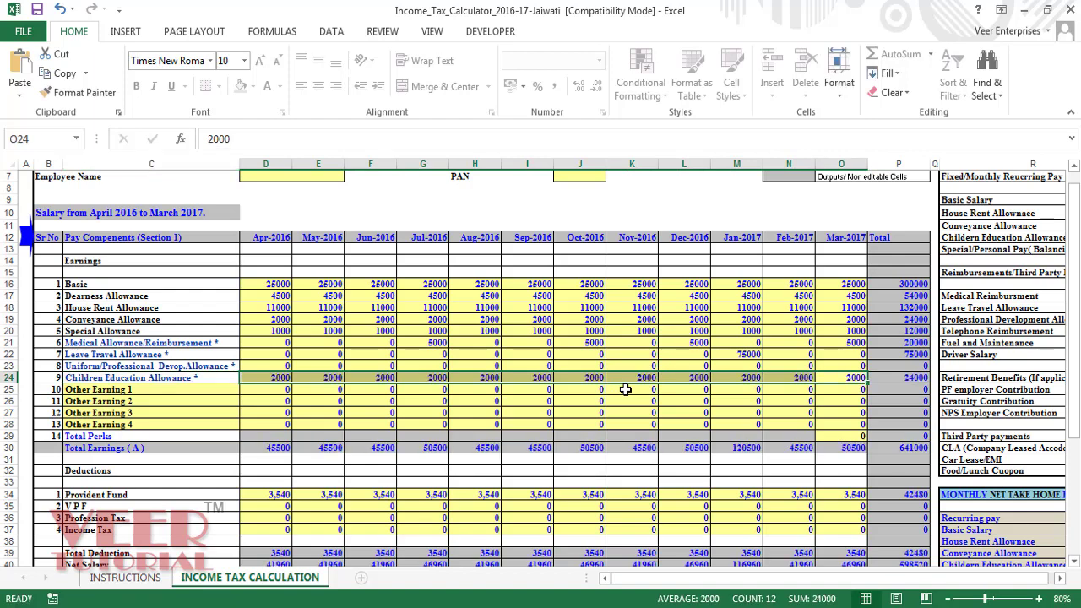
pyautogui.press('Down')
pyautogui.press('Down')
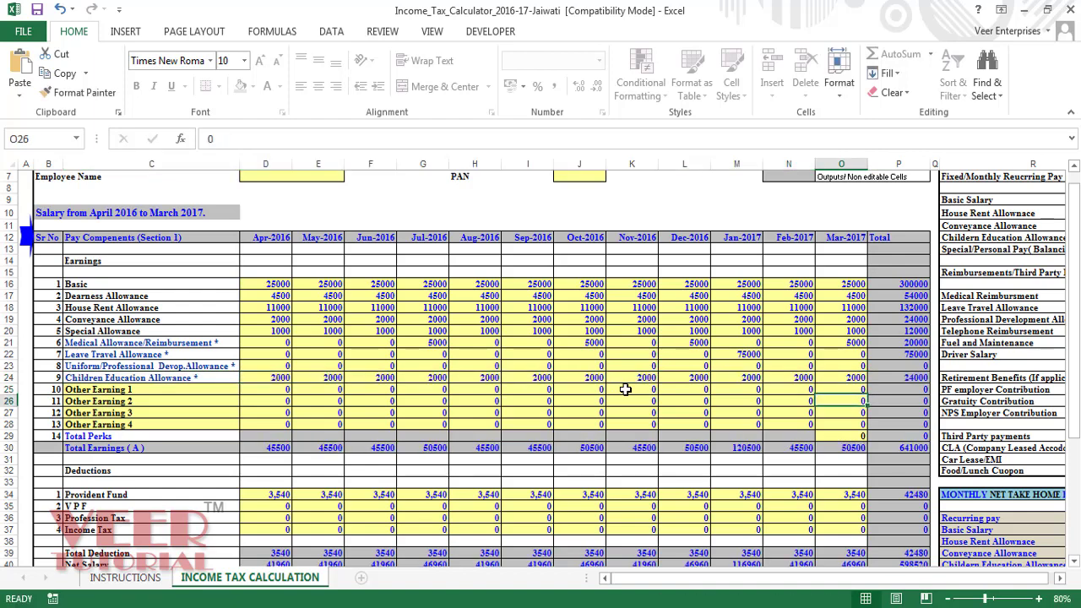
pyautogui.press('Up')
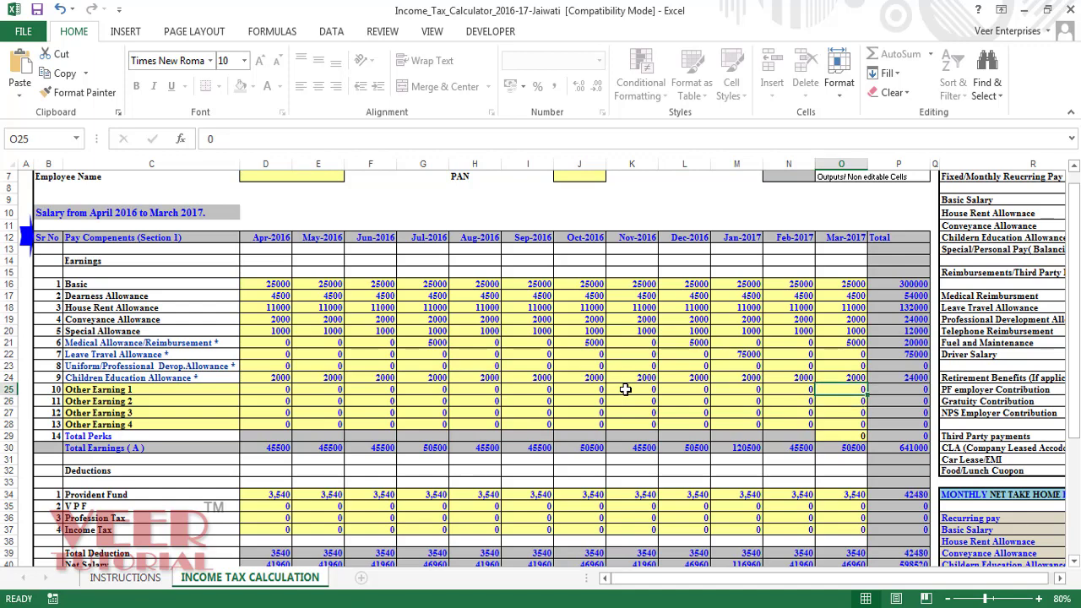
pyautogui.press('Down')
pyautogui.hotkey('shift', 'Left')
pyautogui.hotkey('shift', 'Left')
pyautogui.hotkey('shift', 'Left')
pyautogui.hotkey('shift', 'Left')
pyautogui.hotkey('shift', 'Left')
pyautogui.hotkey('shift', 'Left')
pyautogui.hotkey('shift', 'Left')
pyautogui.hotkey('shift', 'Left')
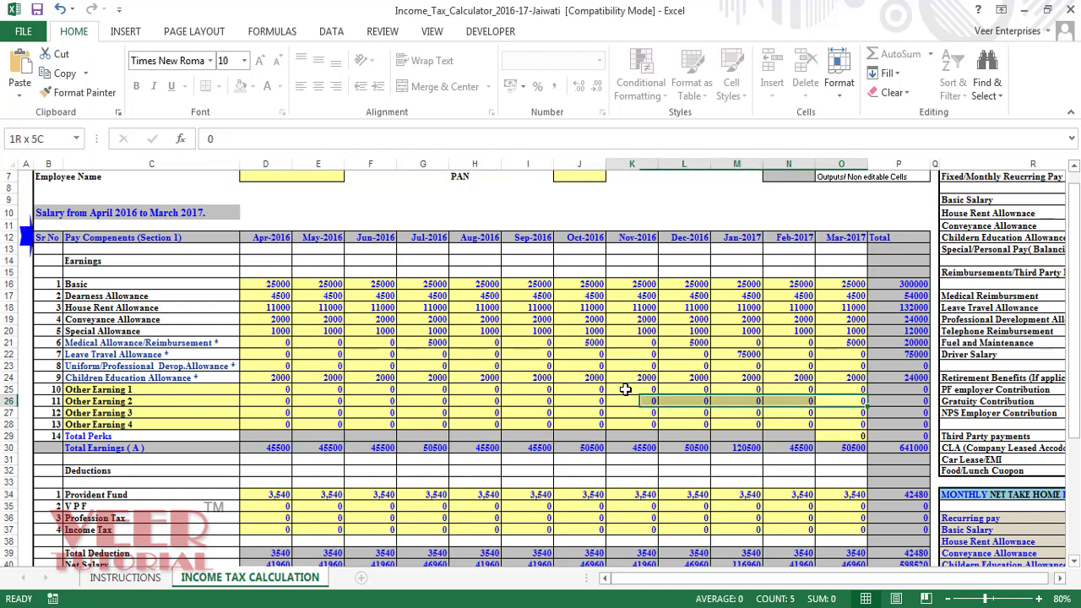
# Step: Fill the Other Earning 1 row with 5000 for every month from April 2016 to March 2017
pyautogui.press('Up')
pyautogui.hotkey('shift', 'Left')
pyautogui.hotkey('shift', 'Left')
pyautogui.hotkey('shift', 'Left')
pyautogui.hotkey('shift', 'Left')
pyautogui.hotkey('shift', 'Left')
pyautogui.hotkey('shift', 'Left')
pyautogui.hotkey('shift', 'Left')
pyautogui.hotkey('shift', 'Left')
pyautogui.hotkey('shift', 'Left')
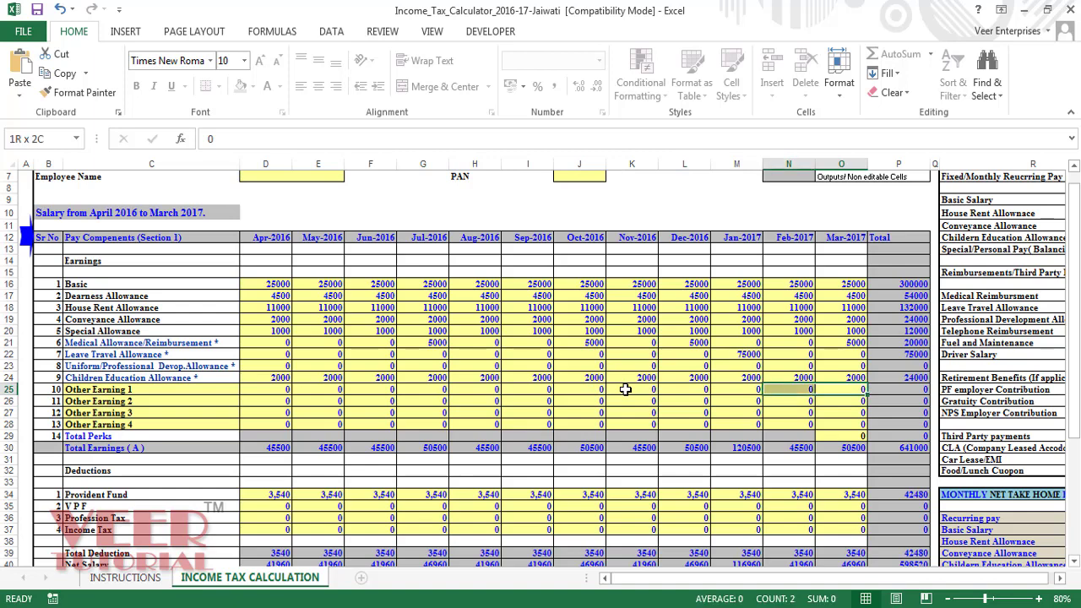
pyautogui.hotkey('shift', 'Left')
pyautogui.hotkey('shift', 'Left')
pyautogui.write('500')
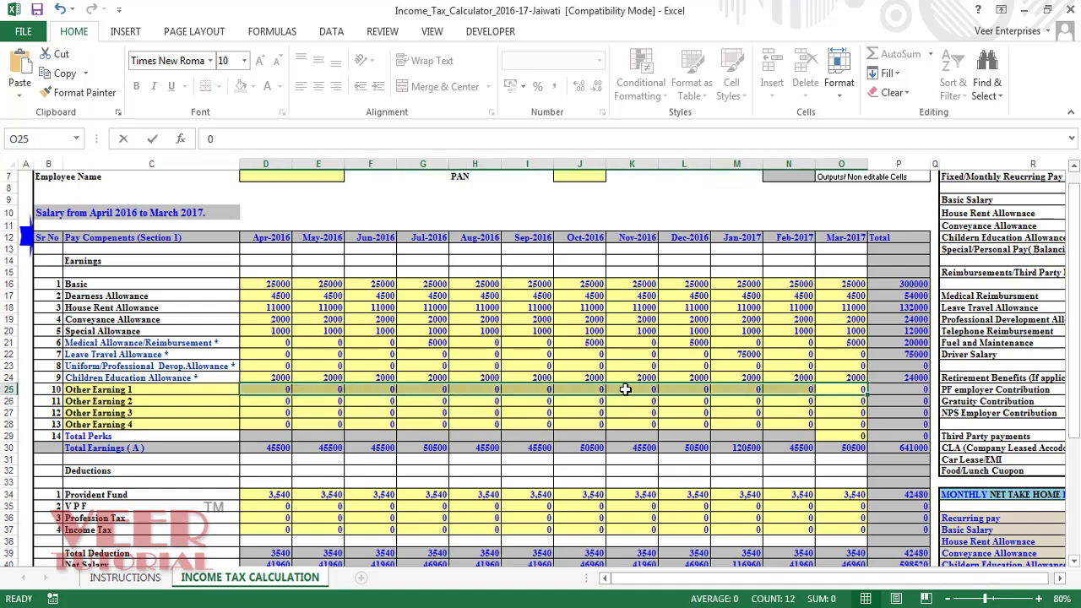
pyautogui.write('0')
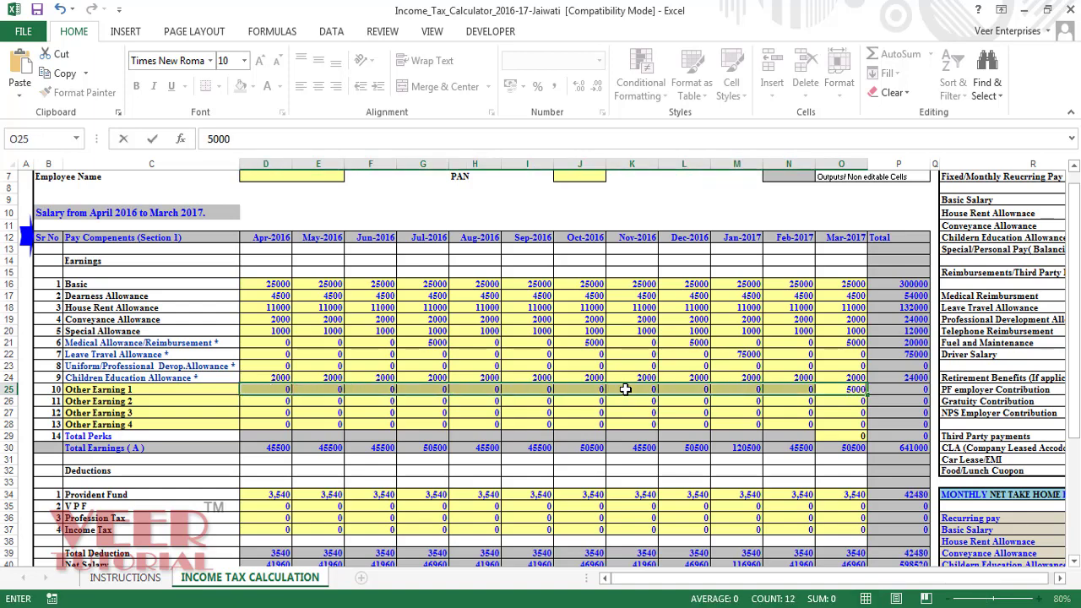
pyautogui.hotkey('ctrl', 'Return')
# Step: Fill the V P F deduction row with 3540 for every month from April 2016 to March 2017
pyautogui.press('Down')
pyautogui.press('Down')
pyautogui.press('Down')
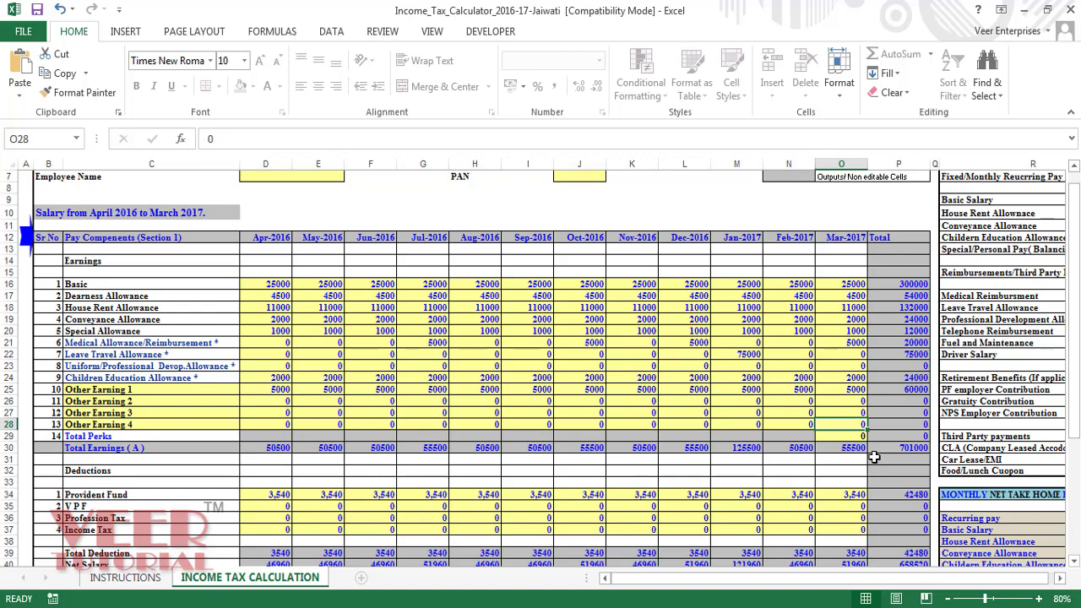
pyautogui.click(858, 439)
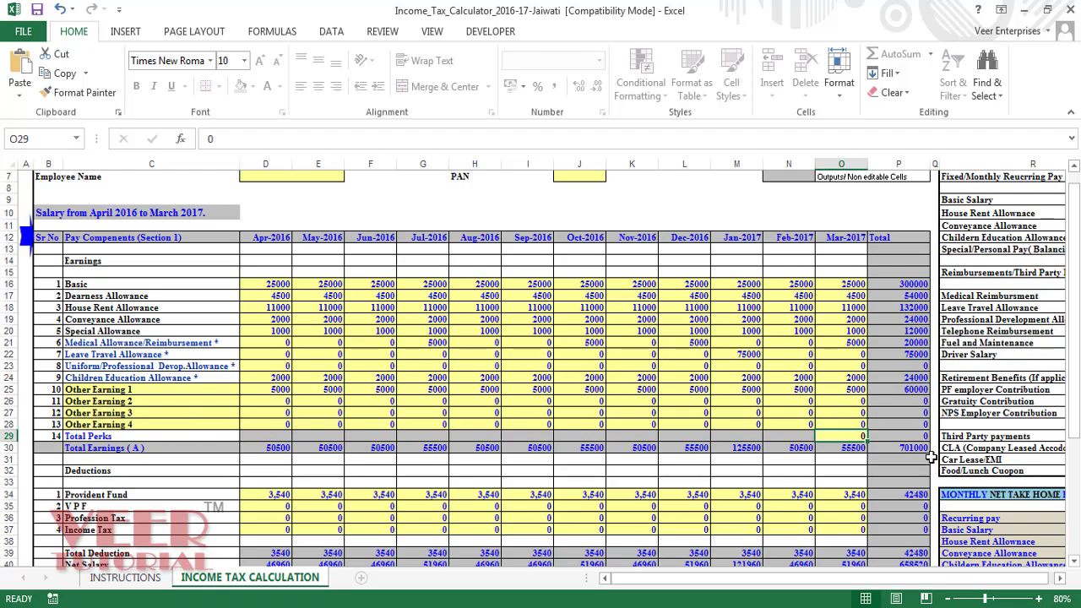
pyautogui.scroll(-2, 837, 487)
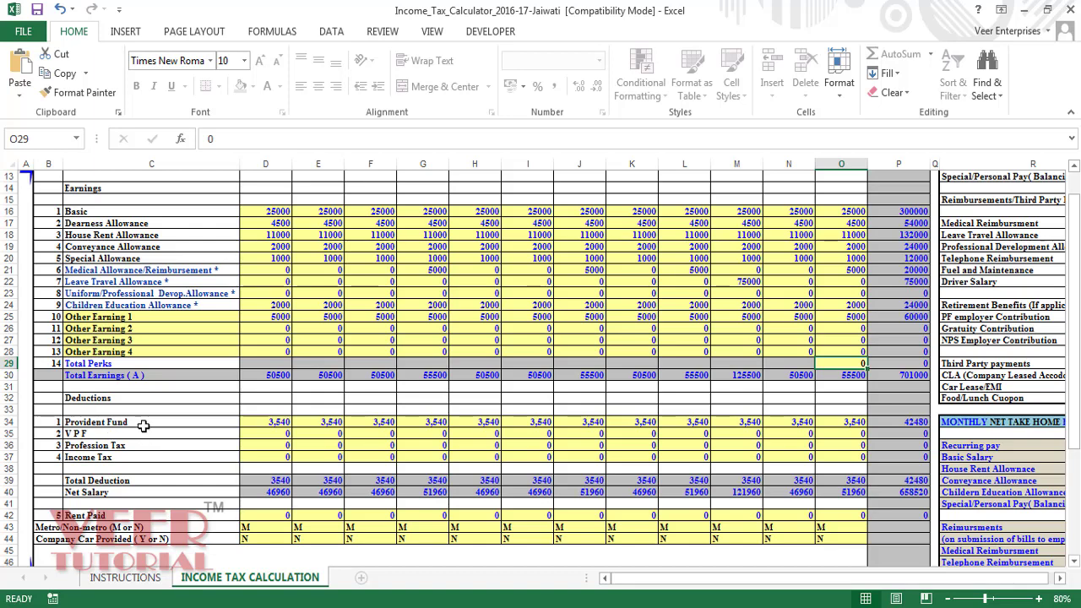
pyautogui.click(288, 424)
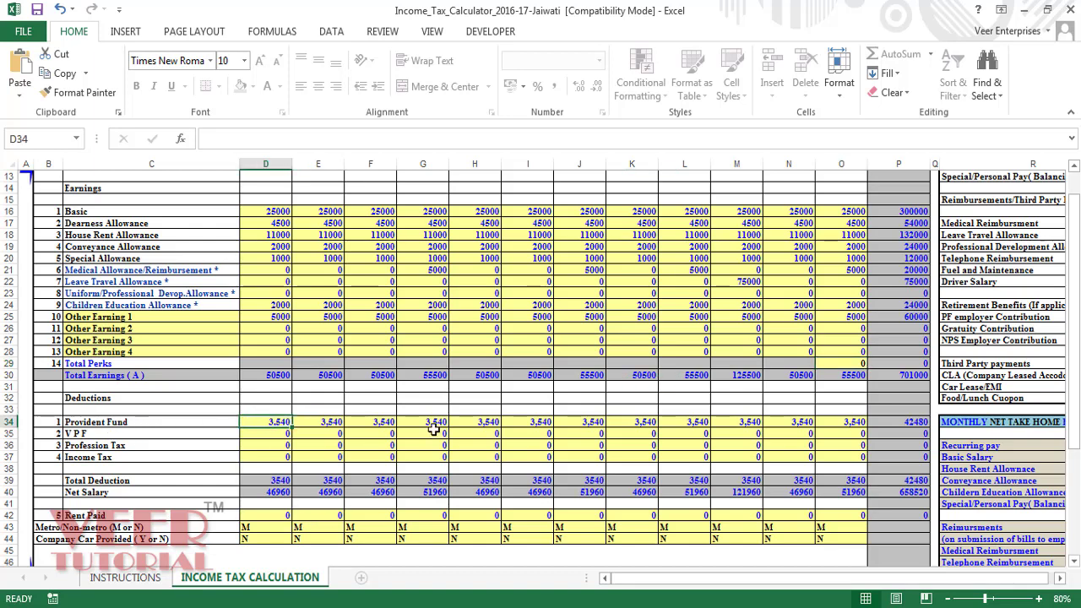
pyautogui.press('Down')
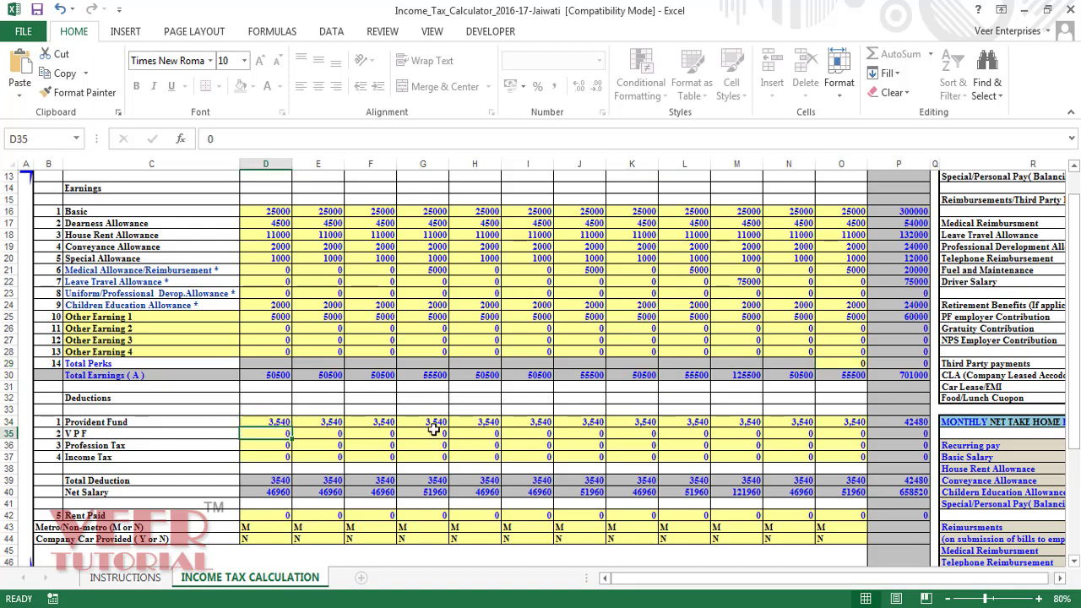
pyautogui.hotkey('shift', 'Right')
pyautogui.hotkey('shift', 'Right')
pyautogui.hotkey('shift', 'Right')
pyautogui.hotkey('shift', 'Right')
pyautogui.hotkey('shift', 'Right')
pyautogui.hotkey('shift', 'Right')
pyautogui.hotkey('shift', 'Right')
pyautogui.hotkey('shift', 'Right')
pyautogui.hotkey('shift', 'Right')
pyautogui.hotkey('shift', 'Right')
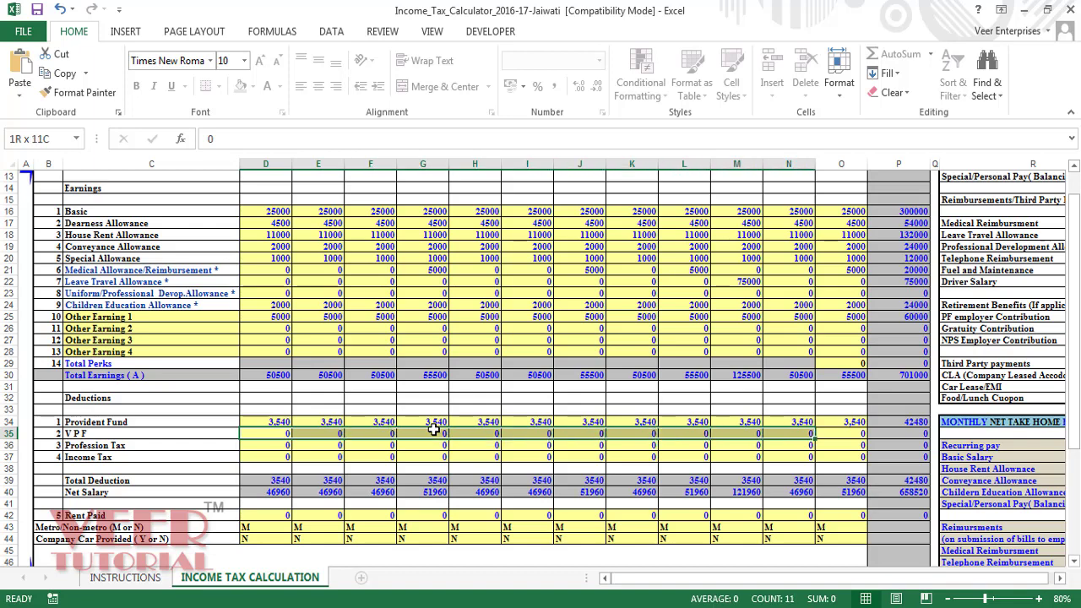
pyautogui.hotkey('shift', 'Right')
pyautogui.write('3,54')
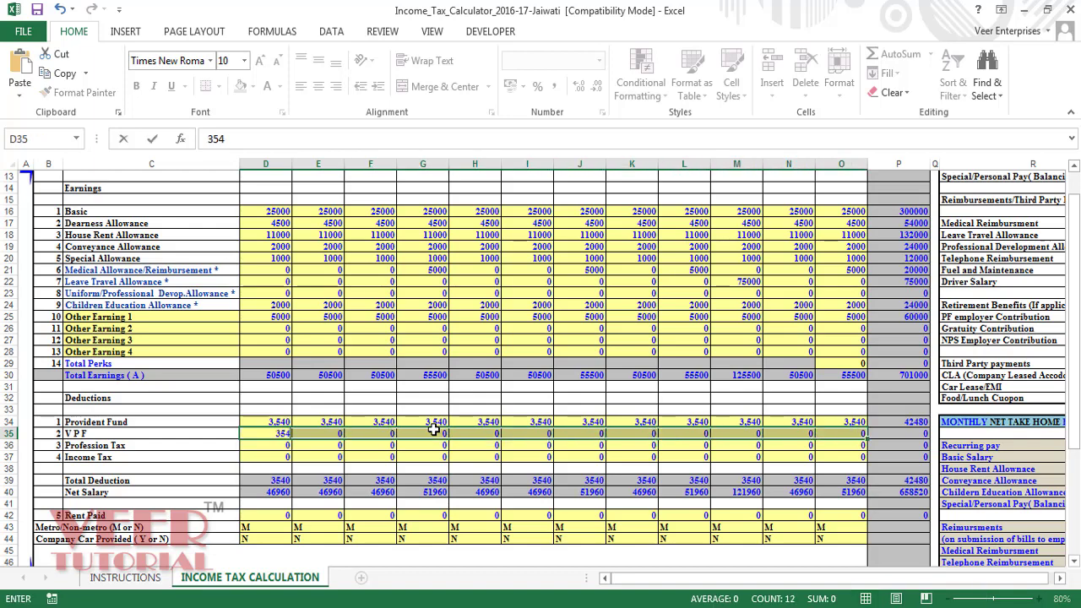
pyautogui.write('0')
pyautogui.hotkey('ctrl', 'Return')
# Step: Fill the Rent Paid row with 10000 for every month from April 2016 to March 2017
pyautogui.press('Down')
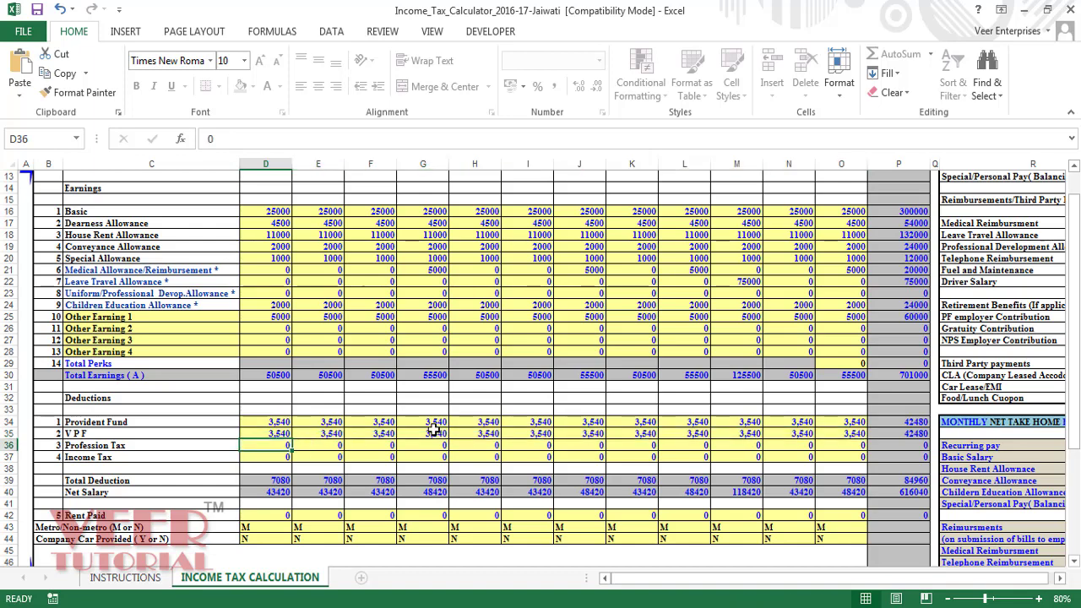
pyautogui.press('Down')
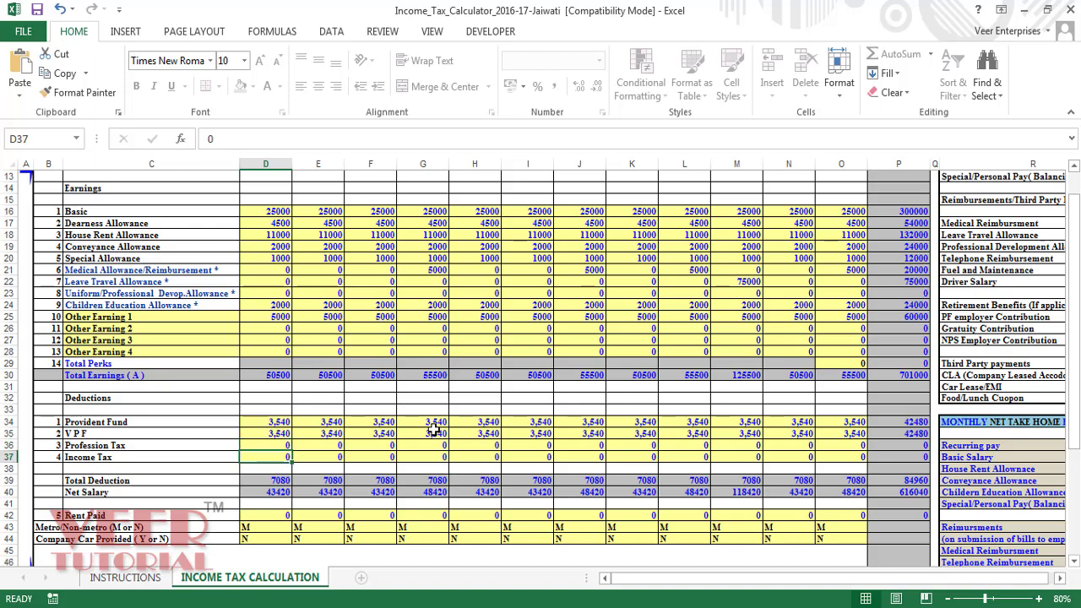
pyautogui.press('Down')
pyautogui.press('Down')
pyautogui.press('Down')
pyautogui.press('Down')
pyautogui.press('Down')
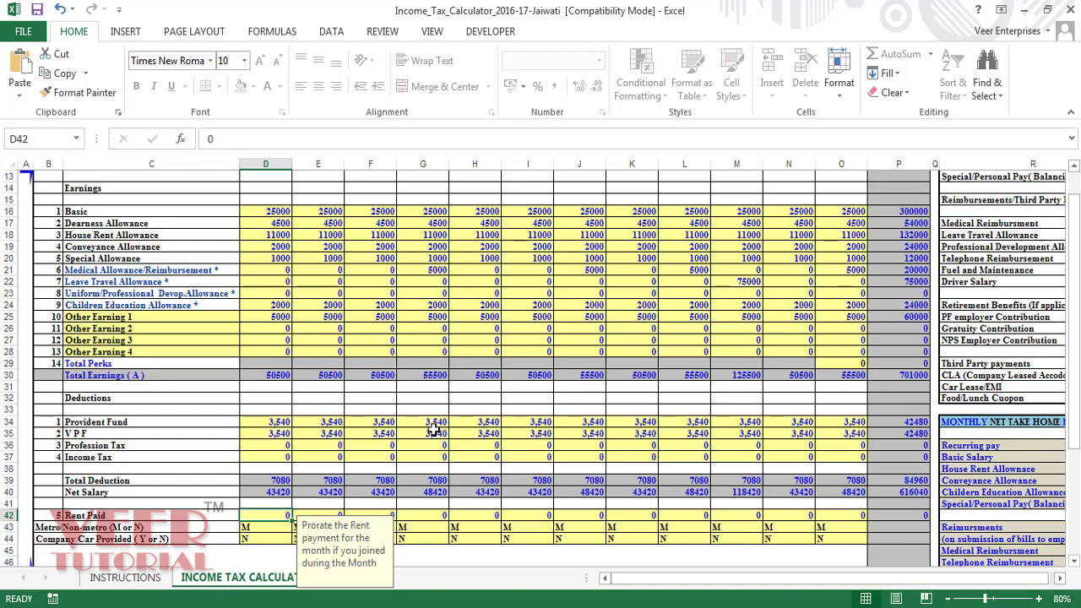
pyautogui.hotkey('shift', 'Right')
pyautogui.hotkey('shift', 'Right')
pyautogui.hotkey('shift', 'Right')
pyautogui.hotkey('shift', 'Right')
pyautogui.hotkey('shift', 'Right')
pyautogui.hotkey('shift', 'Right')
pyautogui.hotkey('shift', 'Right')
pyautogui.hotkey('shift', 'Right')
pyautogui.hotkey('shift', 'Right')
pyautogui.hotkey('shift', 'Right')
pyautogui.hotkey('shift', 'Right')
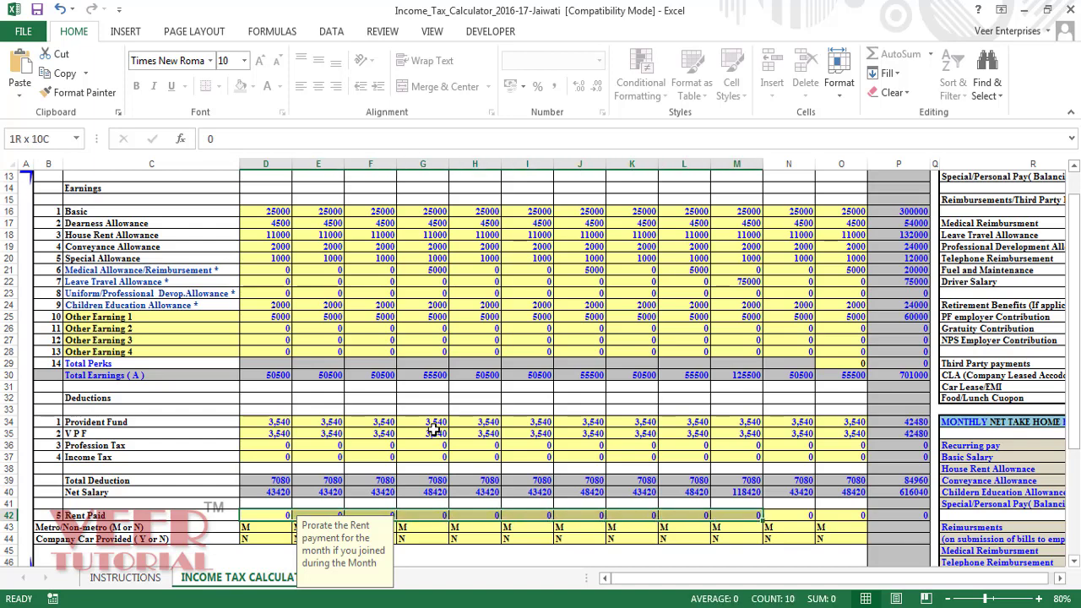
pyautogui.write('1000')
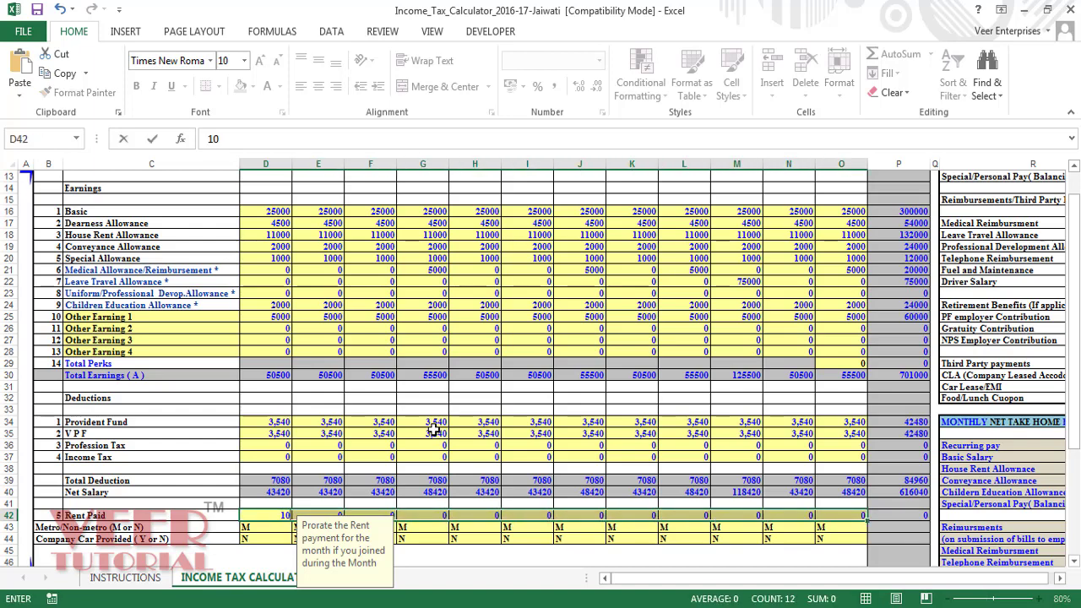
pyautogui.write('0')
pyautogui.hotkey('ctrl', 'Return')
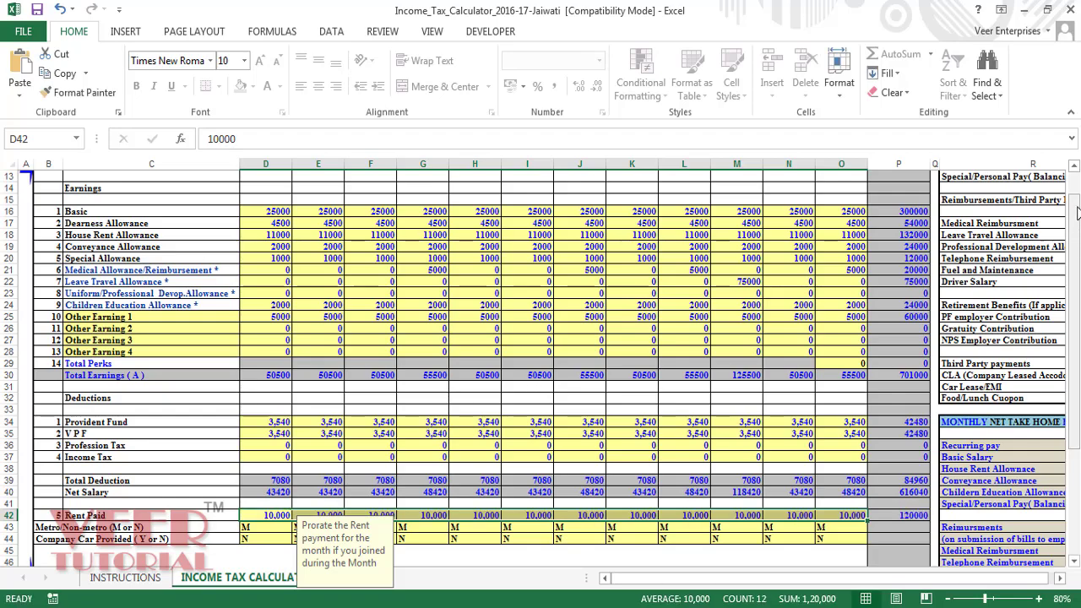
# Step: Review the monthly entries in the Metro/Non-metro and Company Car Provided rows
pyautogui.scroll(-5, 317, 329)
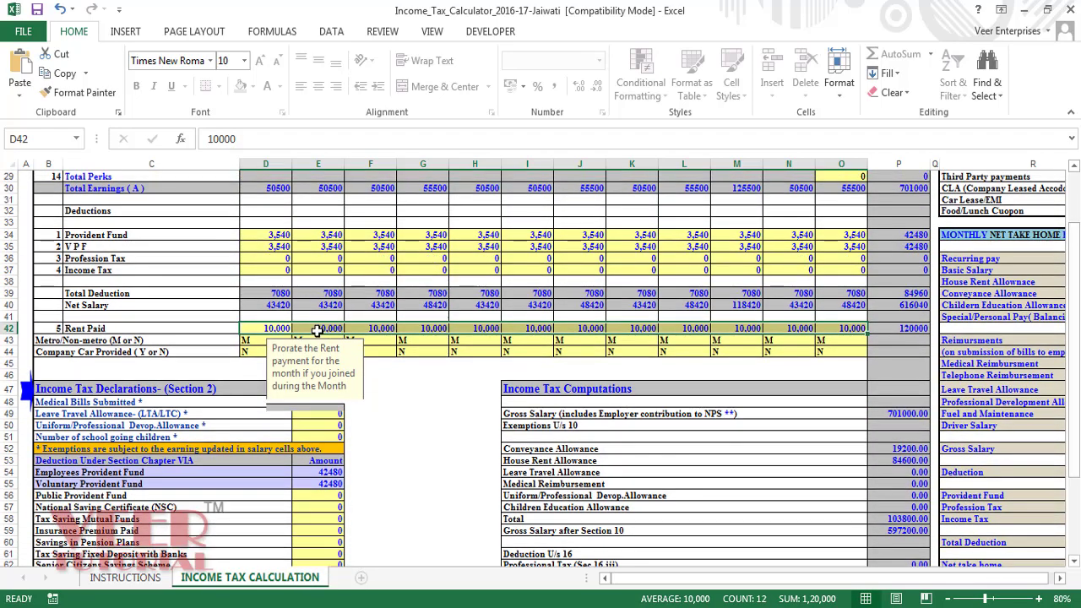
pyautogui.click(259, 341)
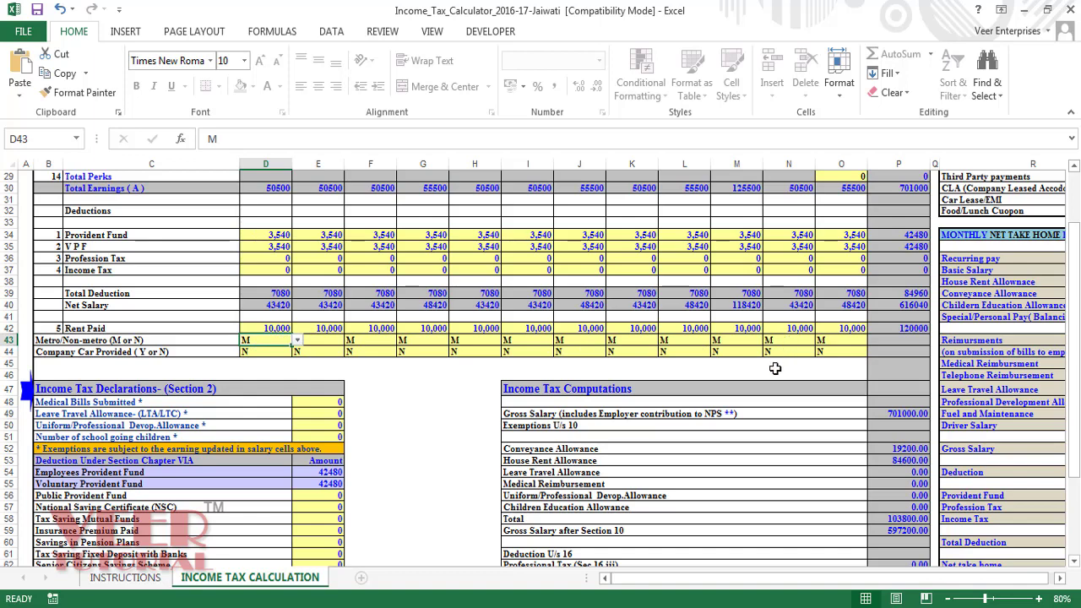
pyautogui.press('Down')
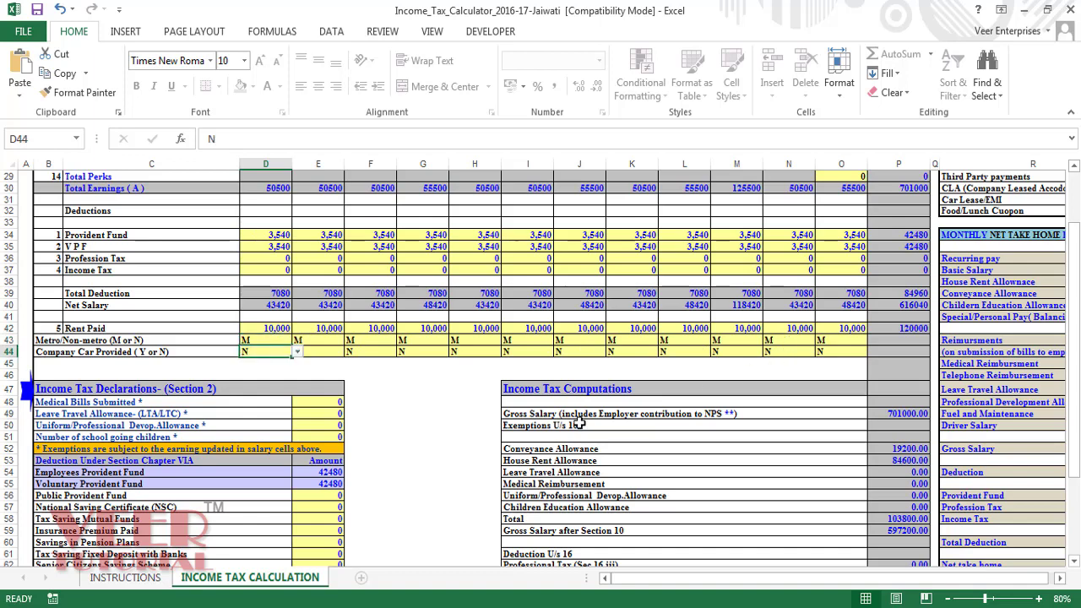
pyautogui.press('Right')
pyautogui.press('Right')
pyautogui.press('Right')
pyautogui.press('Right')
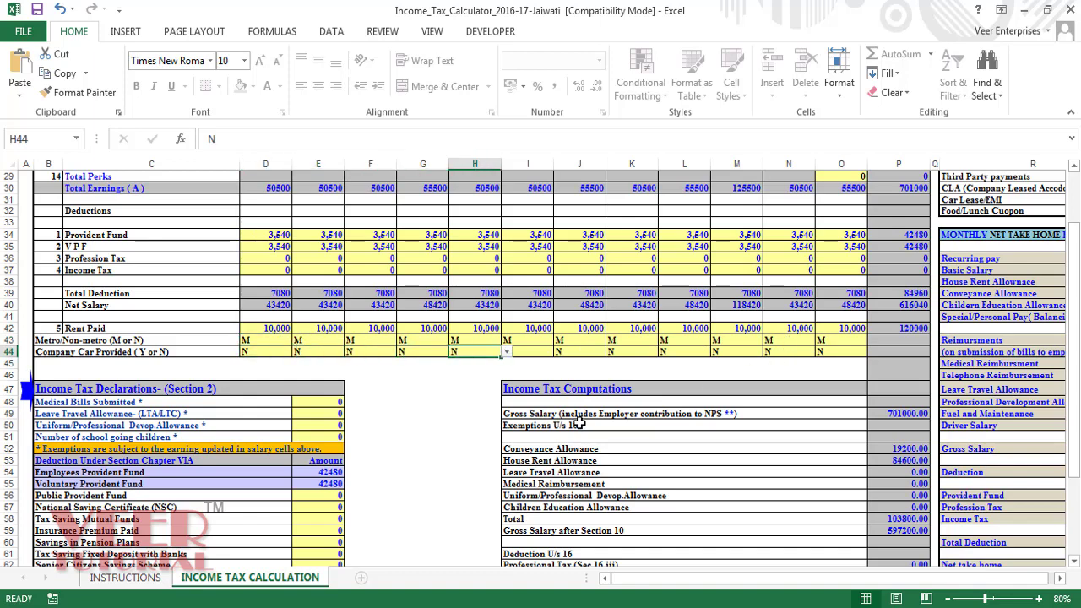
pyautogui.press('Left')
pyautogui.press('Left')
pyautogui.press('Left')
# Step: In Income Tax Declarations, enter 15000 for Medical Bills Submitted and 45000 for Leave Travel Allowance (LTA/LTC)
pyautogui.press('Down')
pyautogui.press('Down')
pyautogui.press('Down')
pyautogui.press('Down')
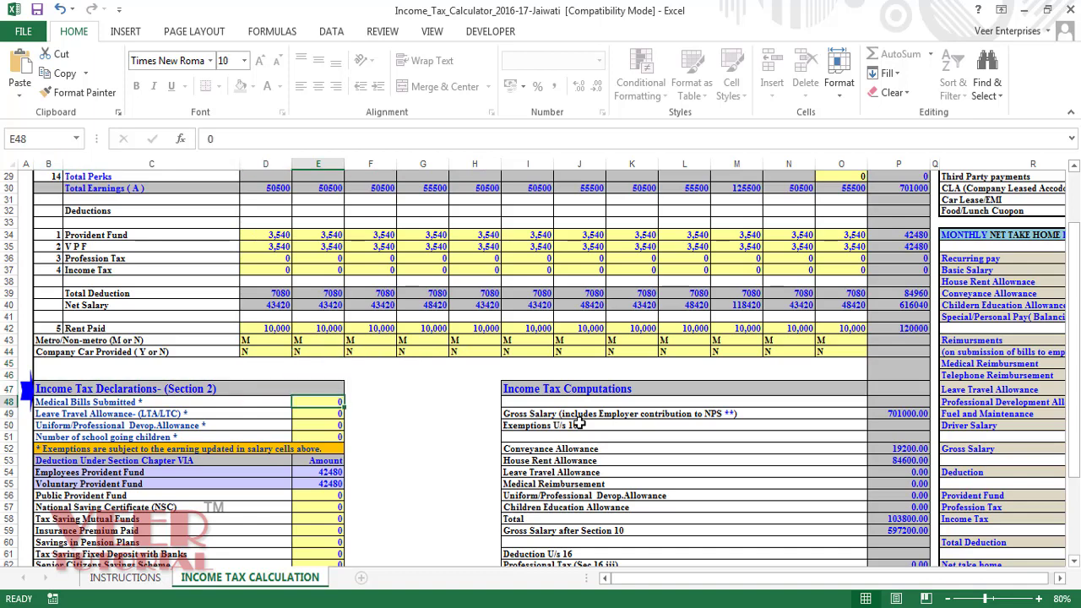
pyautogui.press('Left')
pyautogui.press('Left')
pyautogui.press('Up')
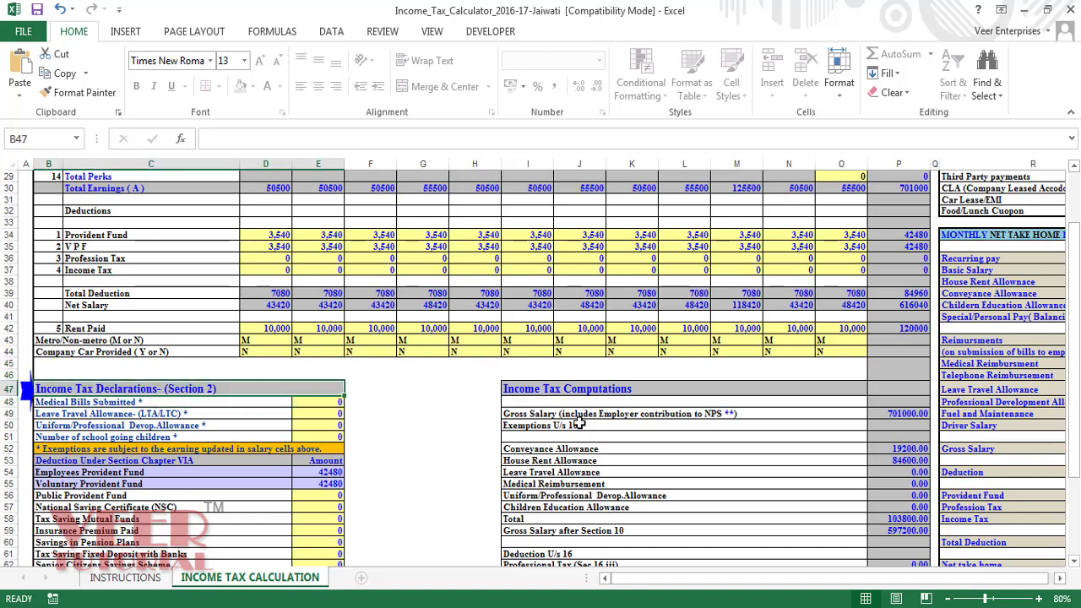
pyautogui.press('Down')
pyautogui.press('Down')
pyautogui.press('Right')
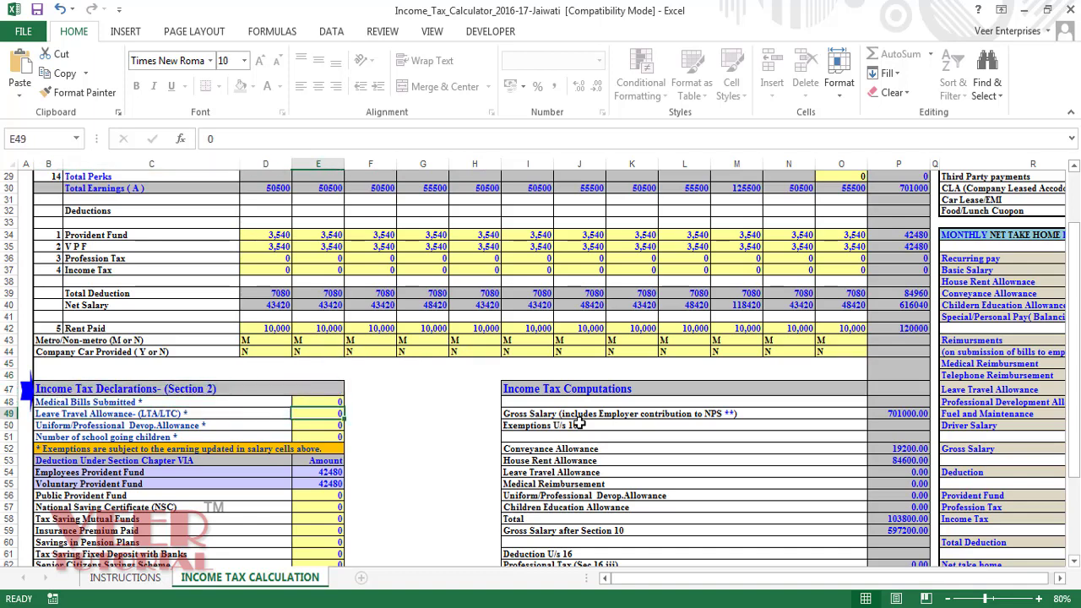
pyautogui.press('Right')
pyautogui.press('Up')
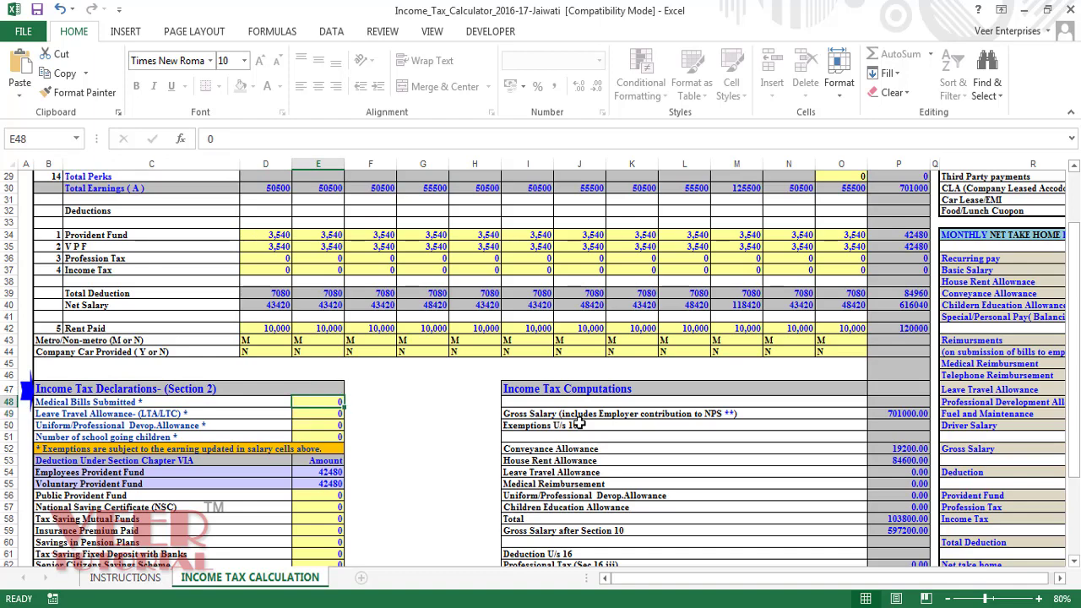
pyautogui.write('15000')
pyautogui.press('Return')
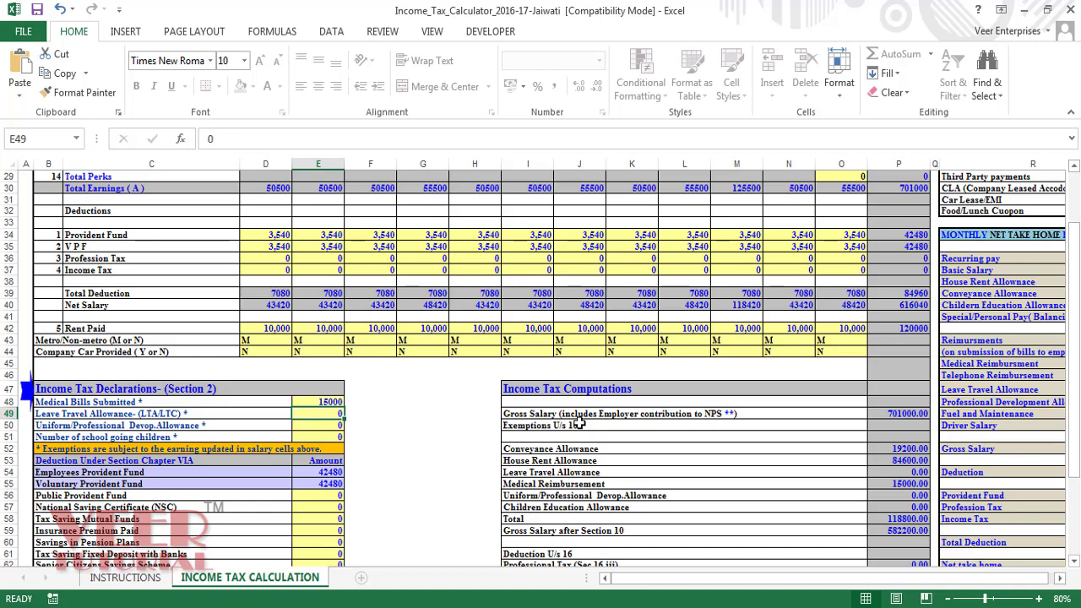
pyautogui.write('45000')
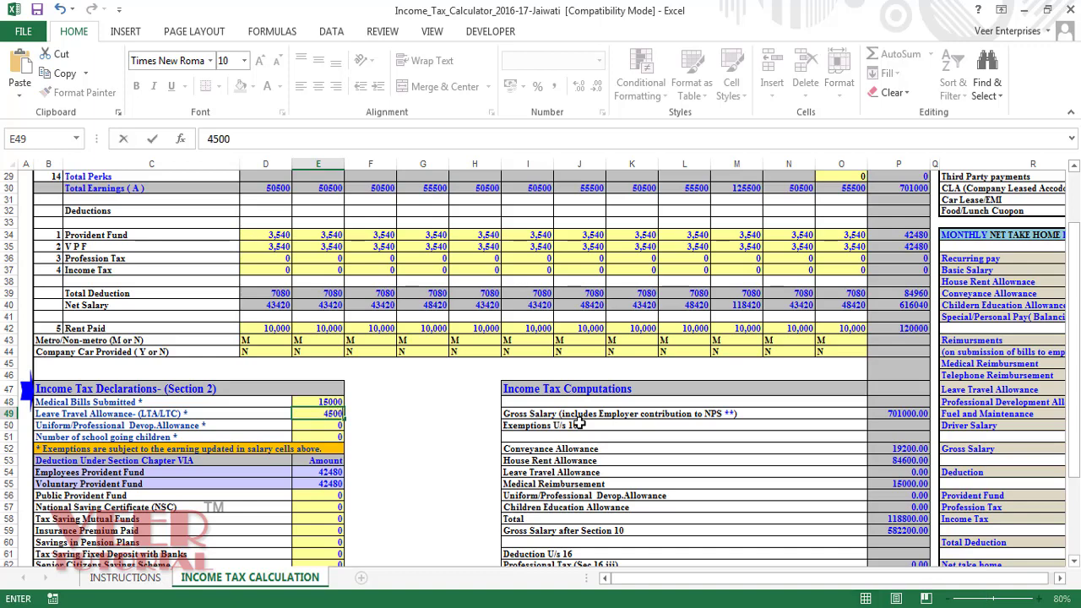
pyautogui.press('Return')
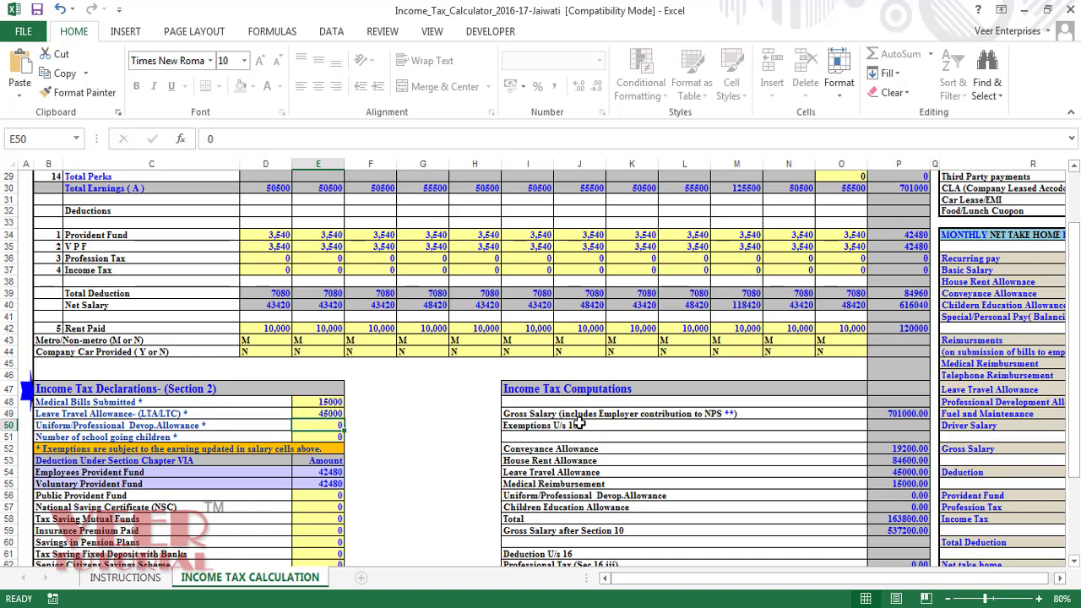
# Step: Enter 25000 for Uniform/Professional Devop.Allowance and 2 for Number of school going children in the declarations section
pyautogui.write('25')
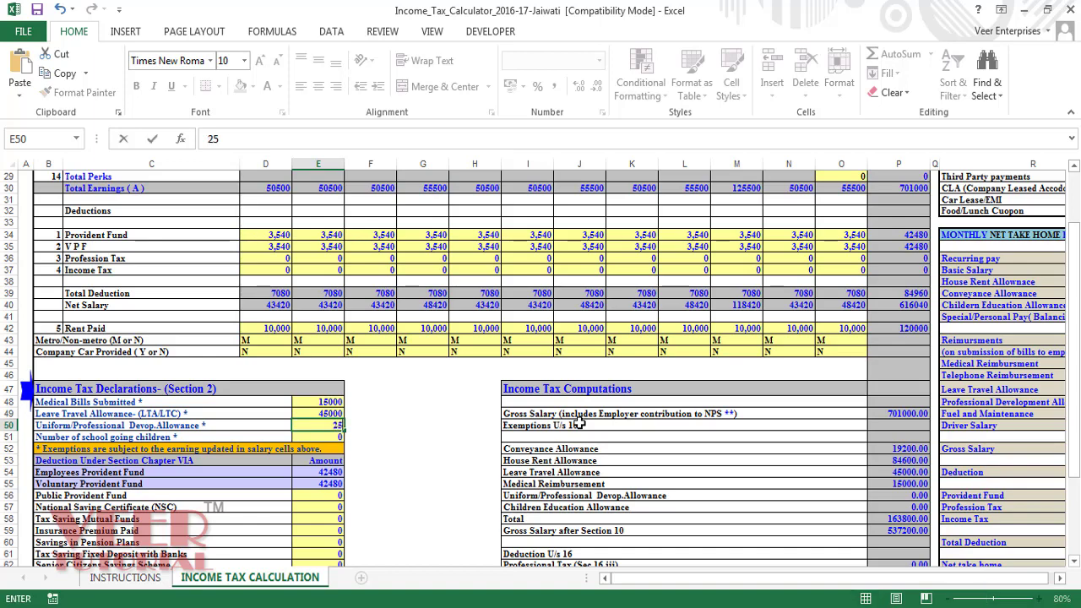
pyautogui.write('000')
pyautogui.press('Return')
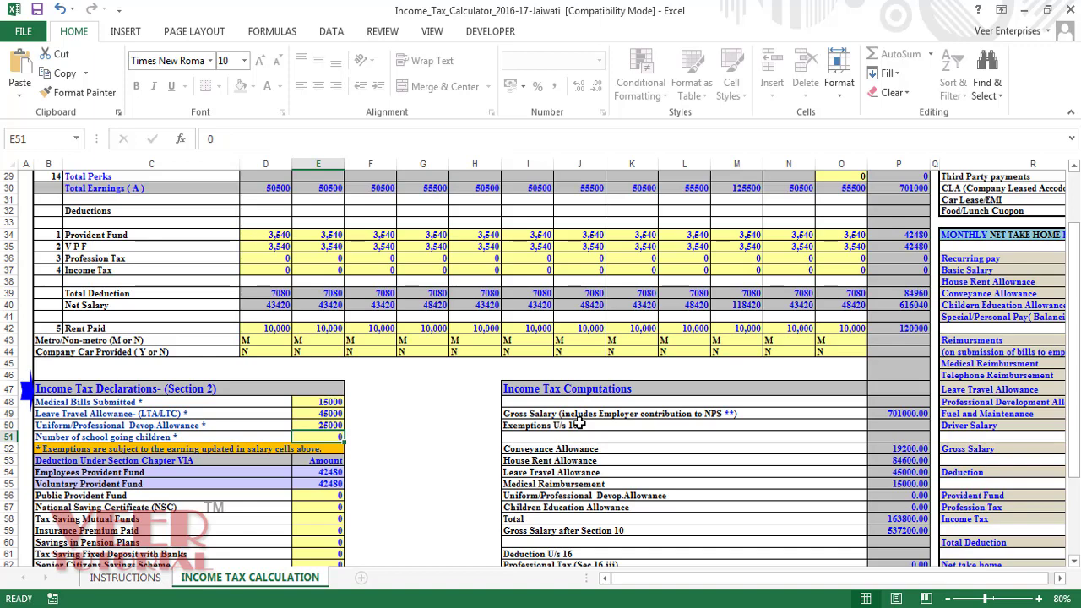
pyautogui.write('2')
pyautogui.press('Return')
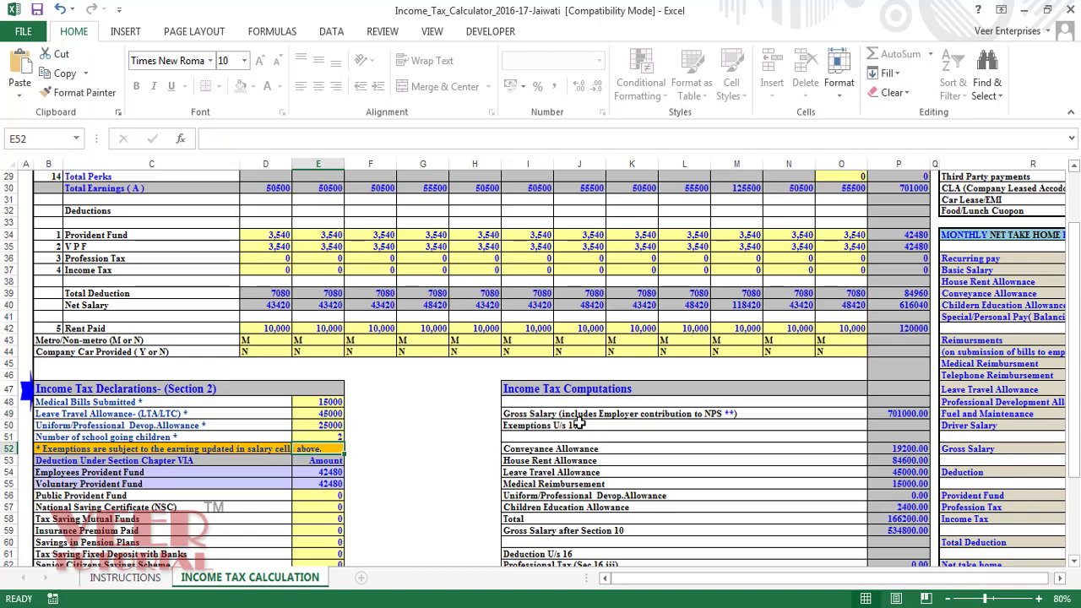
# Step: Examine the Employees Provident Fund and Voluntary Provident Fund amounts under the Chapter VIA deductions
pyautogui.press('Down')
pyautogui.press('Down')
pyautogui.press('Down')
pyautogui.press('Down')
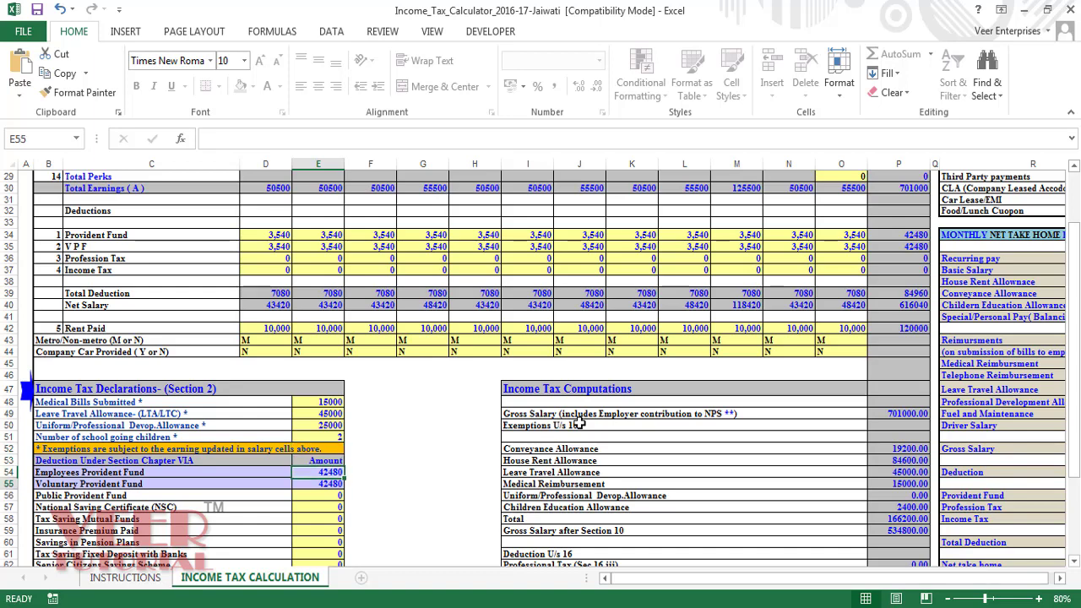
pyautogui.press('Up')
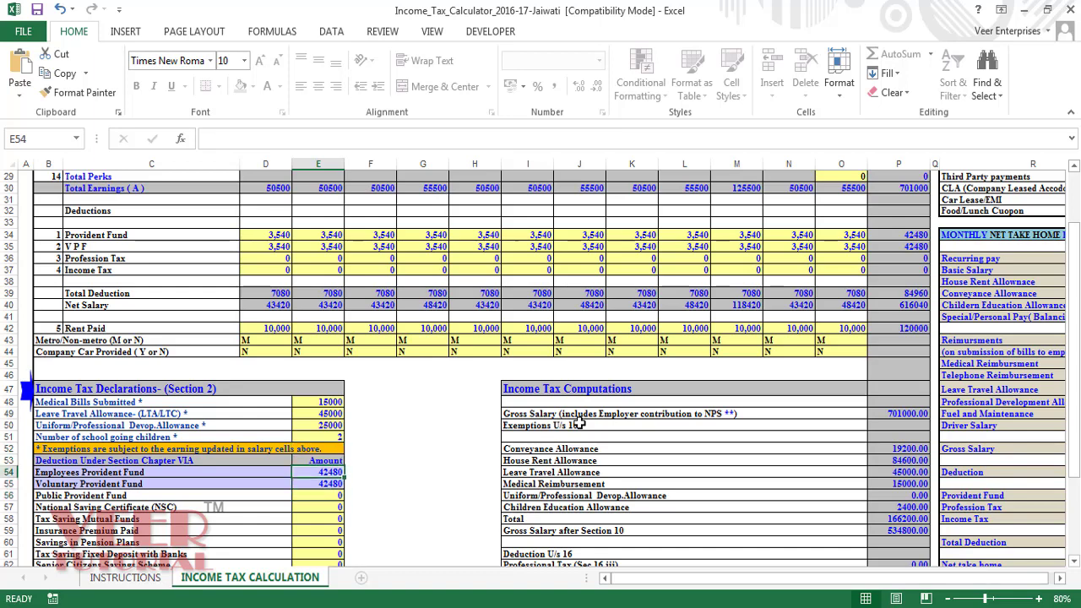
pyautogui.press('Down')
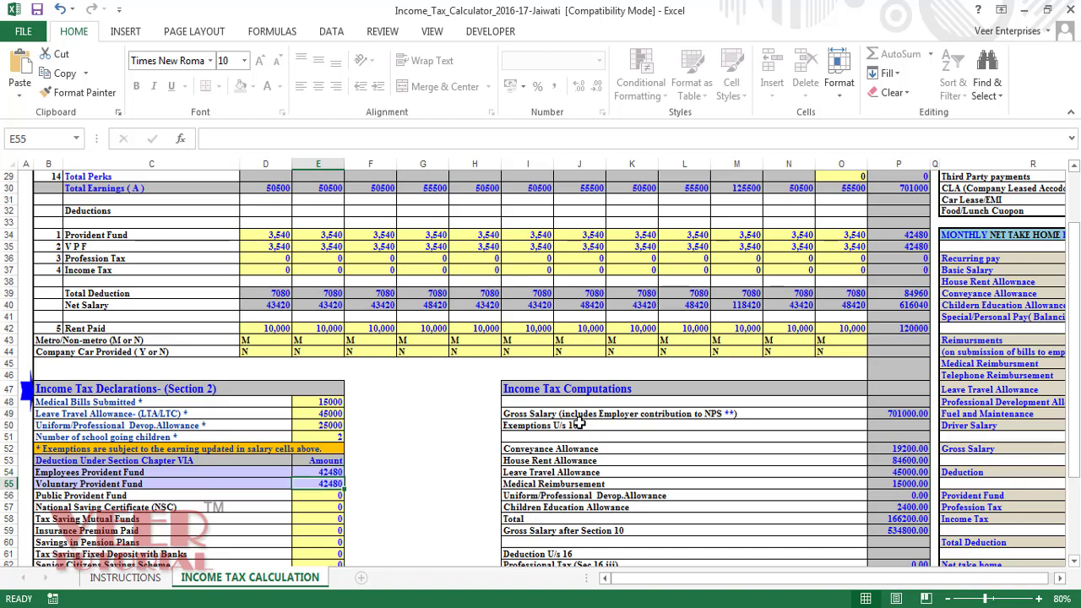
pyautogui.press('Up')
pyautogui.hotkey('shift', 'Down')
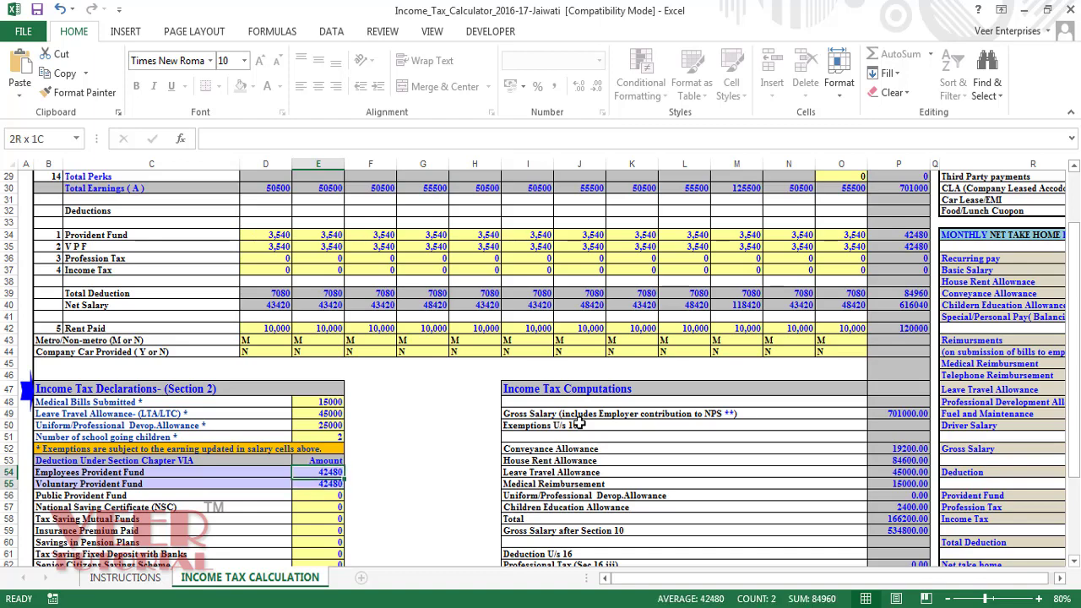
# Step: Go through the Chapter VIA deduction entries below the Voluntary Provident Fund row
pyautogui.press('Down')
pyautogui.press('Down')
pyautogui.press('Down')
pyautogui.press('Down')
pyautogui.press('Down')
pyautogui.press('Down')
pyautogui.press('Down')
pyautogui.press('Down')
pyautogui.press('Down')
pyautogui.press('Down')
pyautogui.press('Down')
pyautogui.press('Down')
pyautogui.press('Down')
pyautogui.press('Down')
pyautogui.press('Down')
pyautogui.press('Down')
pyautogui.press('Down')
pyautogui.press('Down')
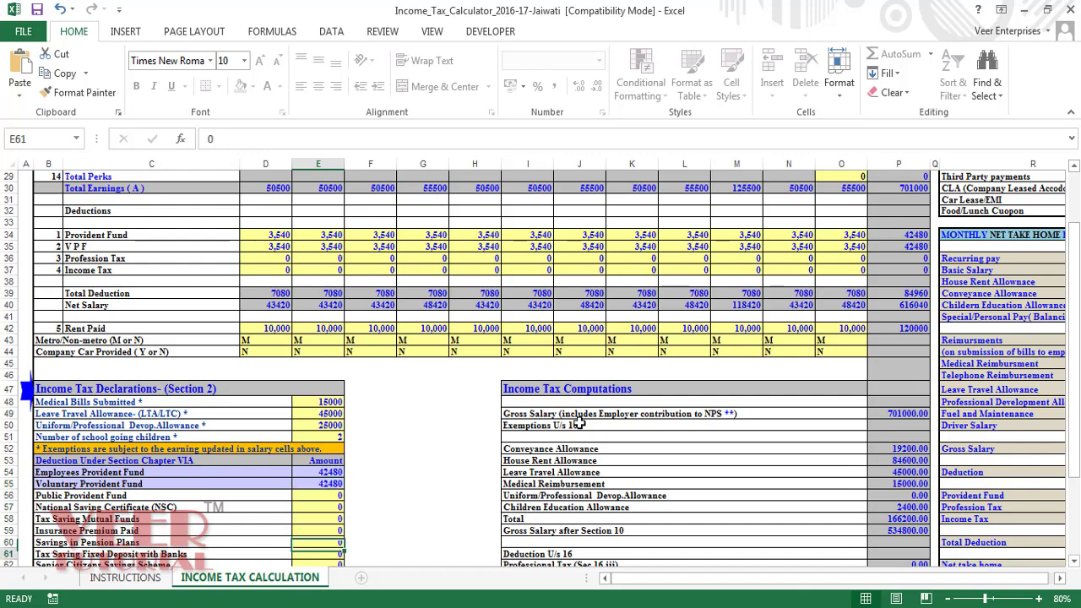
# Step: Under the Chapter VIA deductions, enter 25000 for Public Provident Fund and 10000 for National Saving Certificate (NSC)
pyautogui.press('Up')
pyautogui.press('Up')
pyautogui.press('Up')
pyautogui.press('Up')
pyautogui.press('Up')
pyautogui.press('Up')
pyautogui.press('Up')
pyautogui.press('Up')
pyautogui.press('Up')
pyautogui.press('Up')
pyautogui.press('Up')
pyautogui.press('Up')
pyautogui.press('Up')
pyautogui.press('Up')
pyautogui.press('Up')
pyautogui.press('Up')
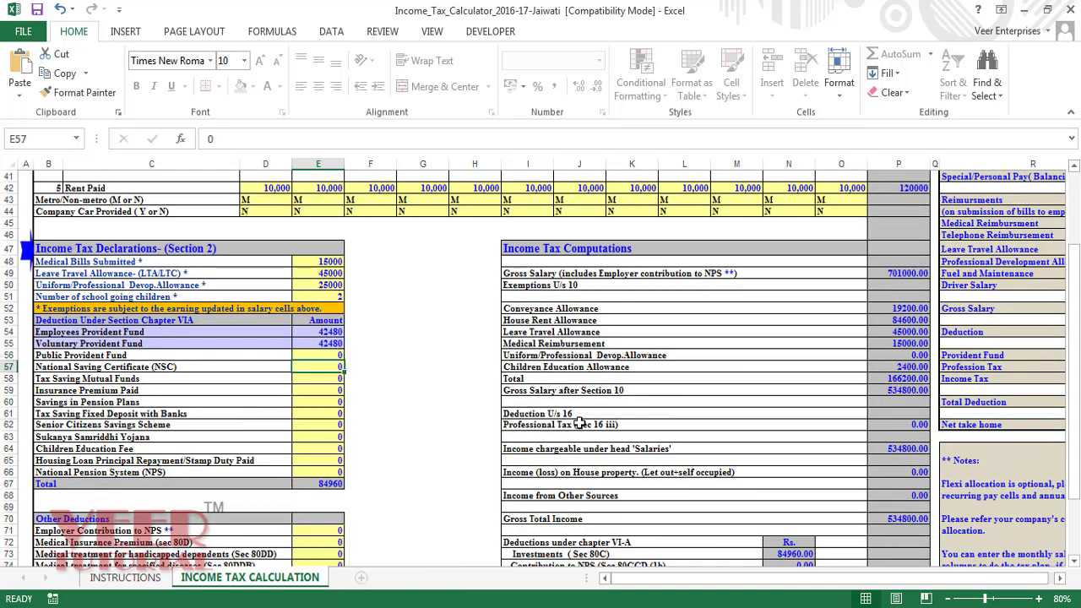
pyautogui.write('25000')
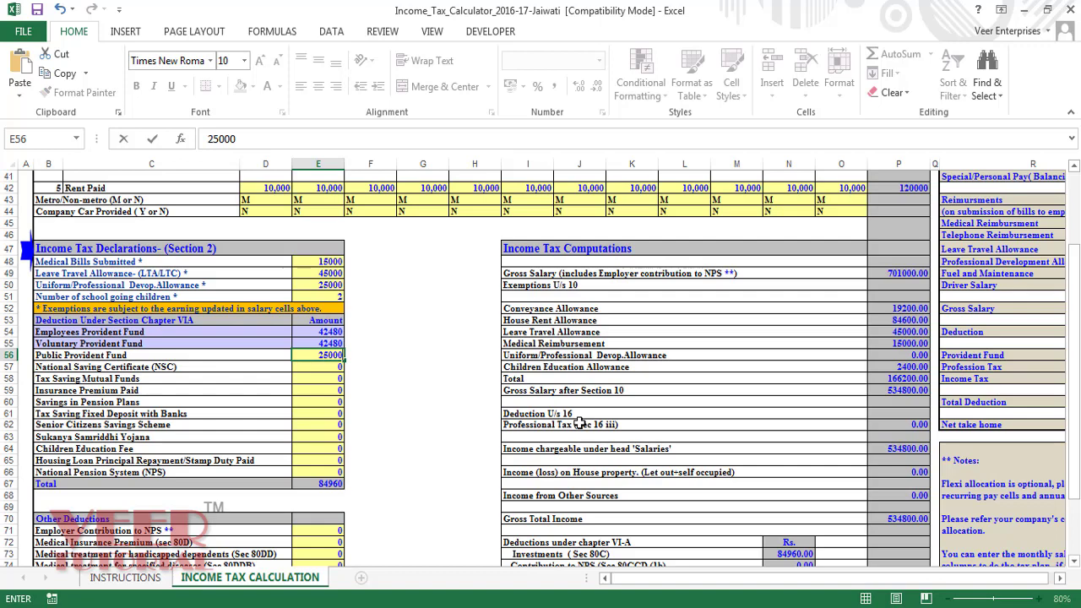
pyautogui.press('Return')
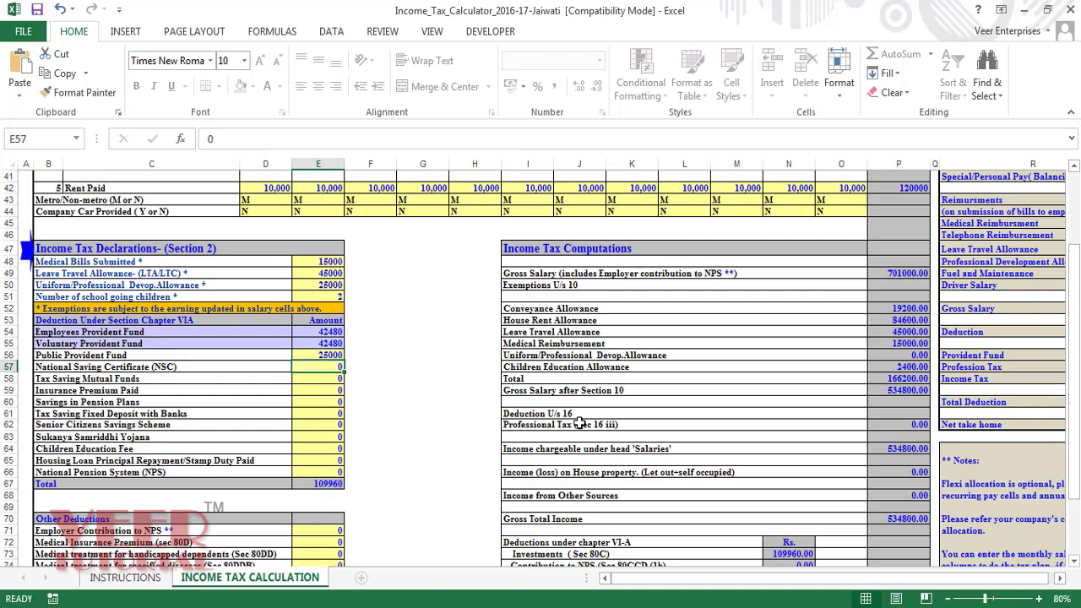
pyautogui.write('10000')
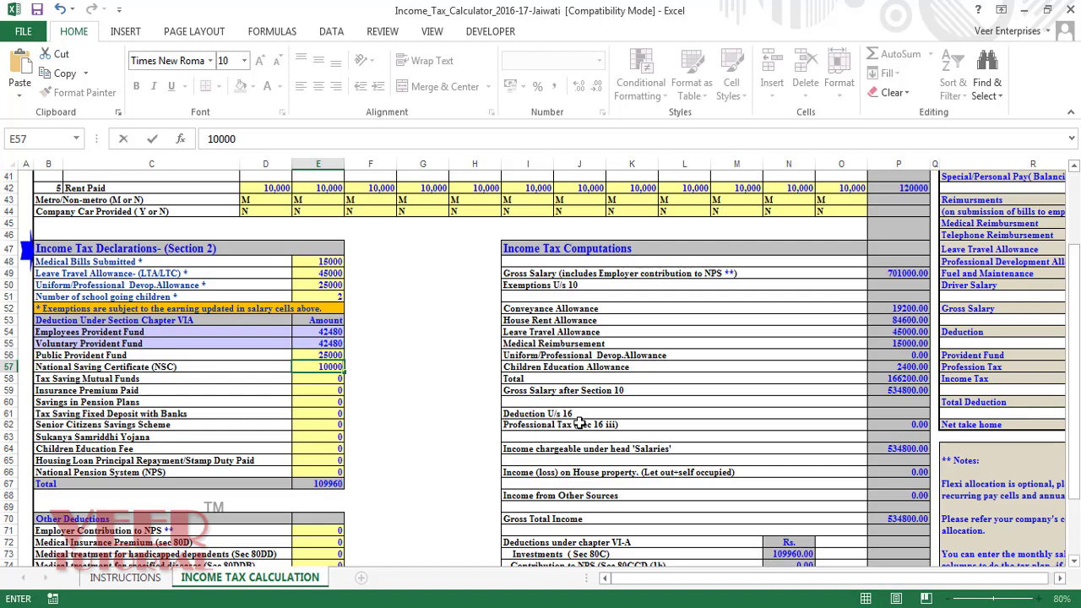
pyautogui.press('Return')
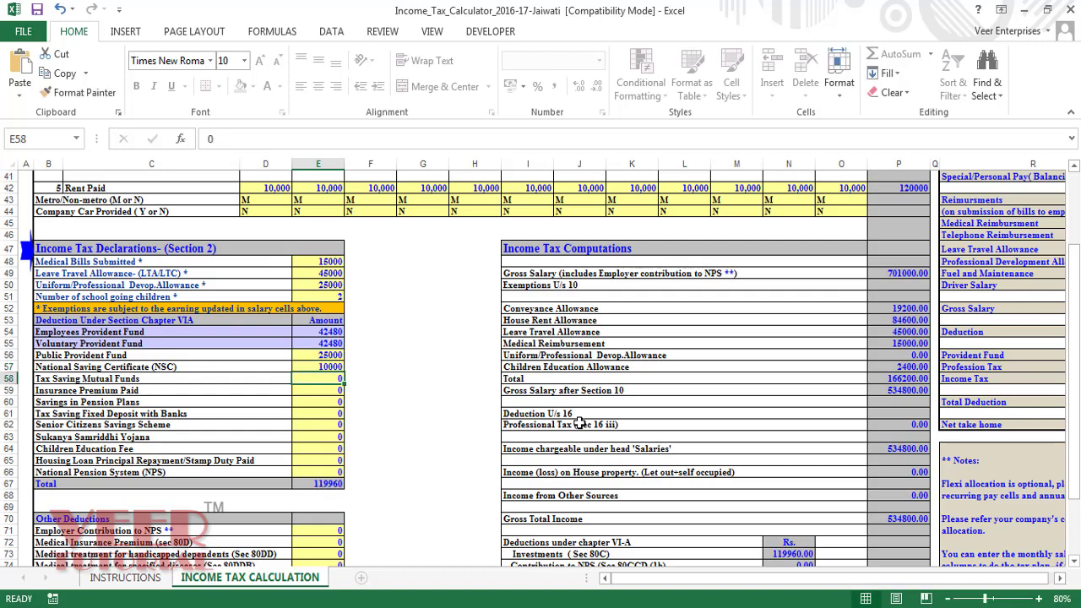
# Step: Enter 5000 for Tax Saving Mutual Funds and 25000 for Insurance Premium Paid
pyautogui.write('5000')
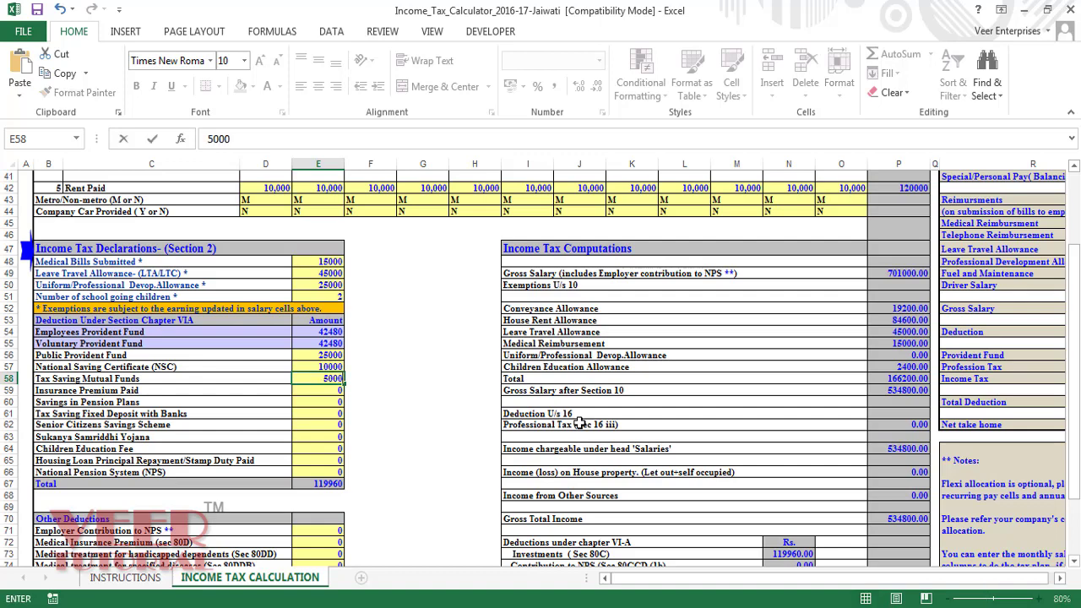
pyautogui.press('Return')
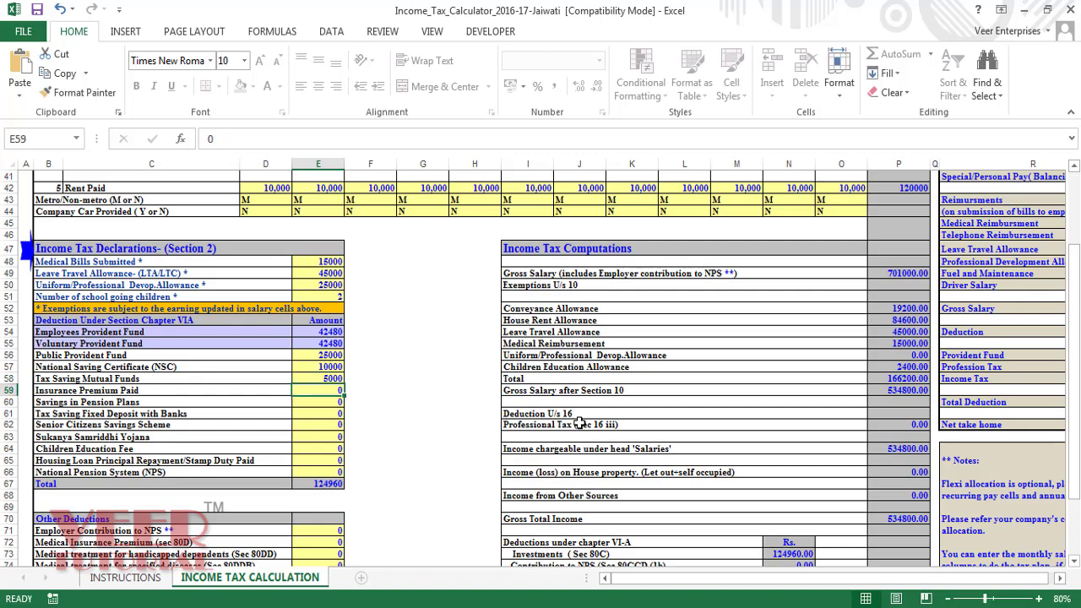
pyautogui.write('25000')
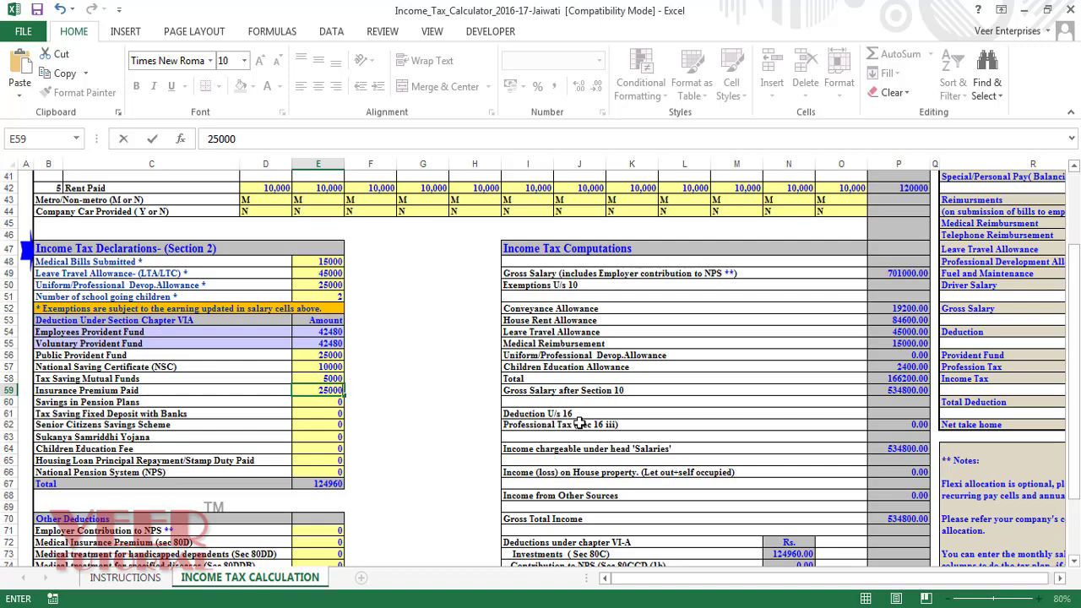
pyautogui.press('Return')
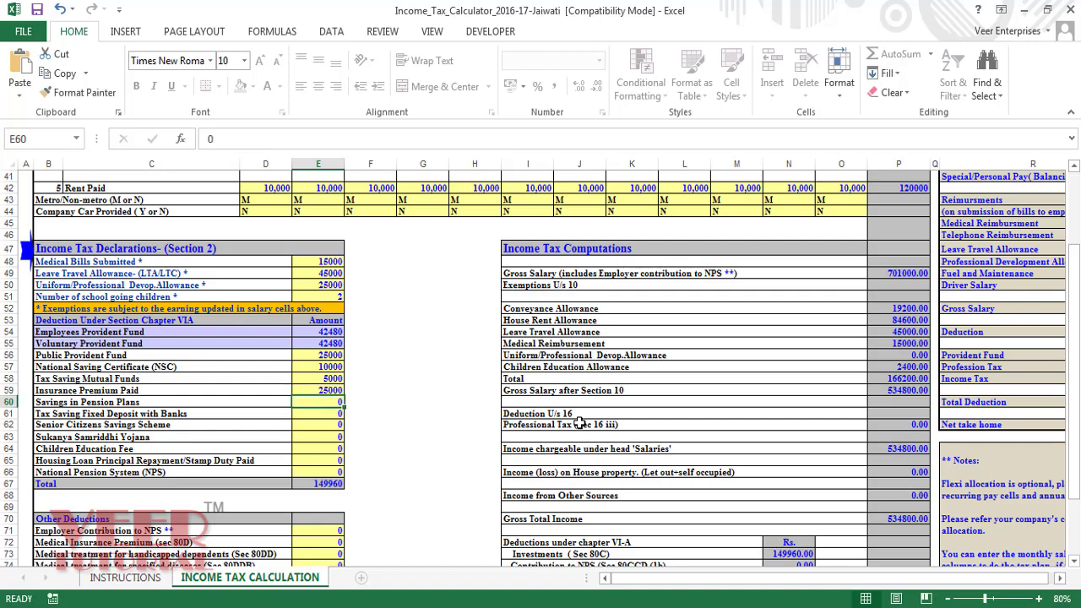
# Step: Enter 6000 for Sukanya Samriddhi Yojana in the Chapter VIA deductions, leaving the pension, fixed deposit and senior citizens entries untouched
pyautogui.press('Down')
pyautogui.press('Down')
pyautogui.press('Down')
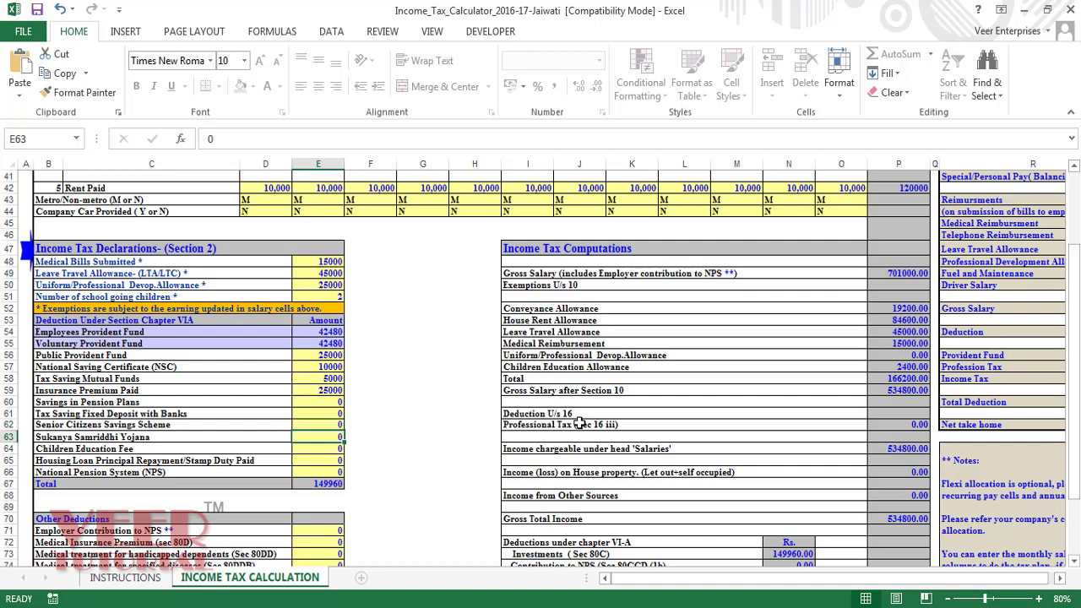
pyautogui.write('6000')
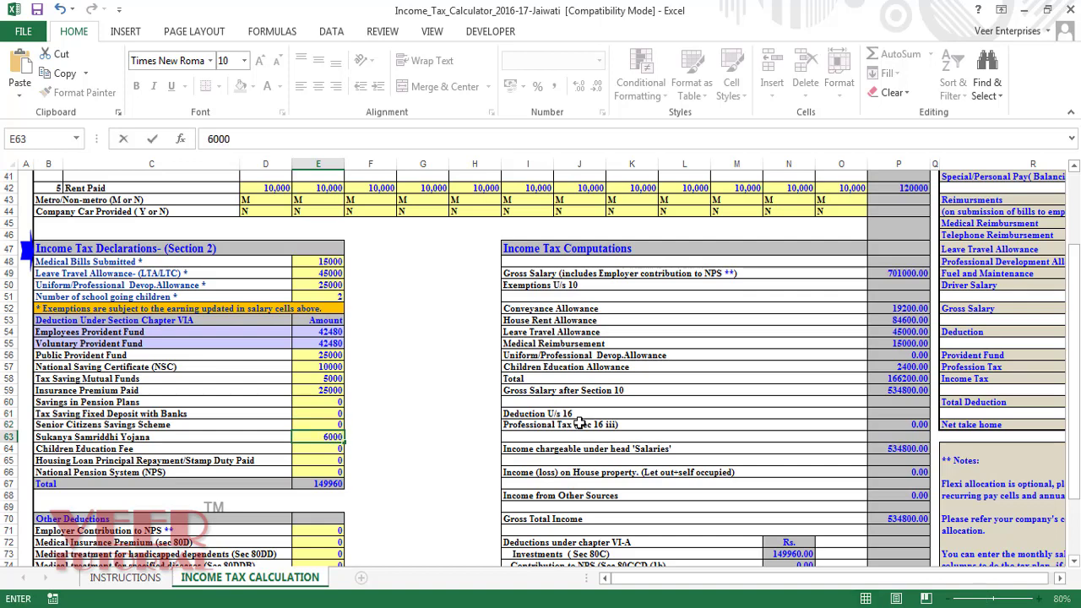
pyautogui.press('Return')
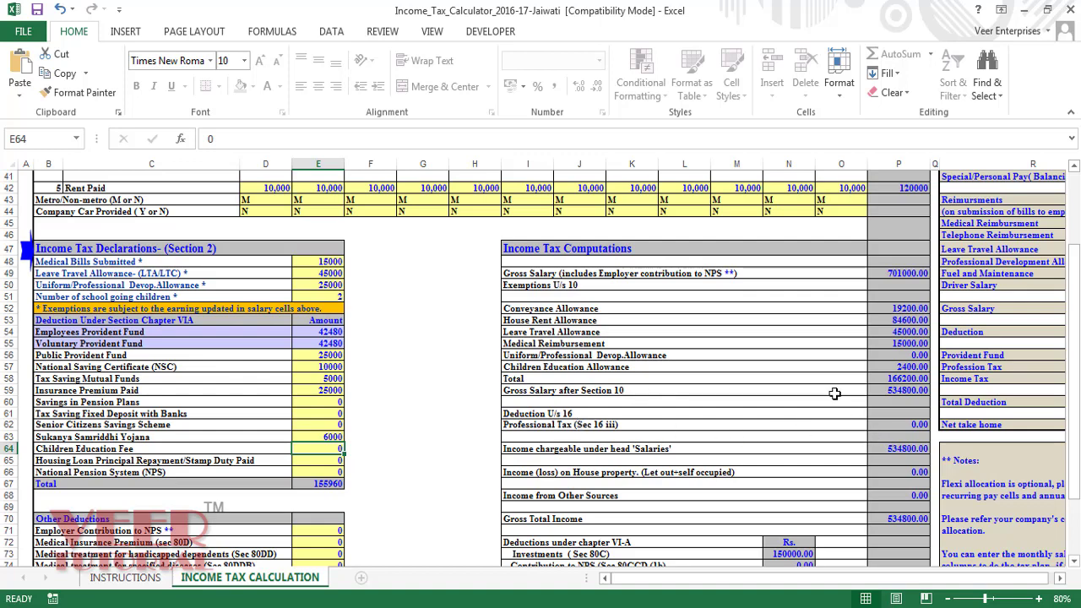
# Step: Check the Investments (Sec 80C) amount in the Income Tax Computations and set the ribbon to auto-hide
pyautogui.scroll(-1, 686, 393)
pyautogui.scroll(-2, 686, 393)
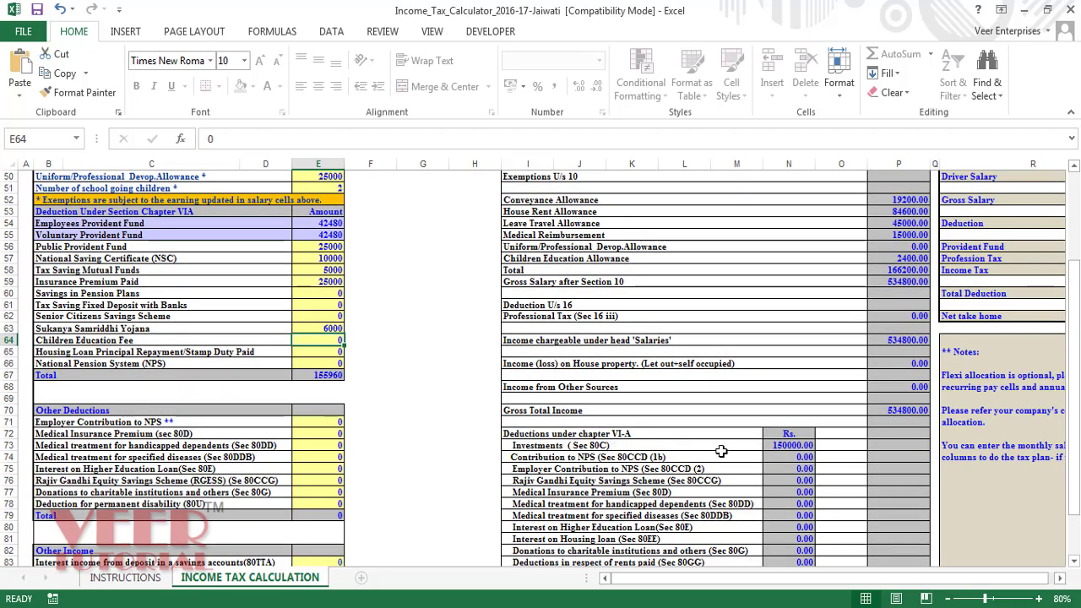
pyautogui.click(785, 444)
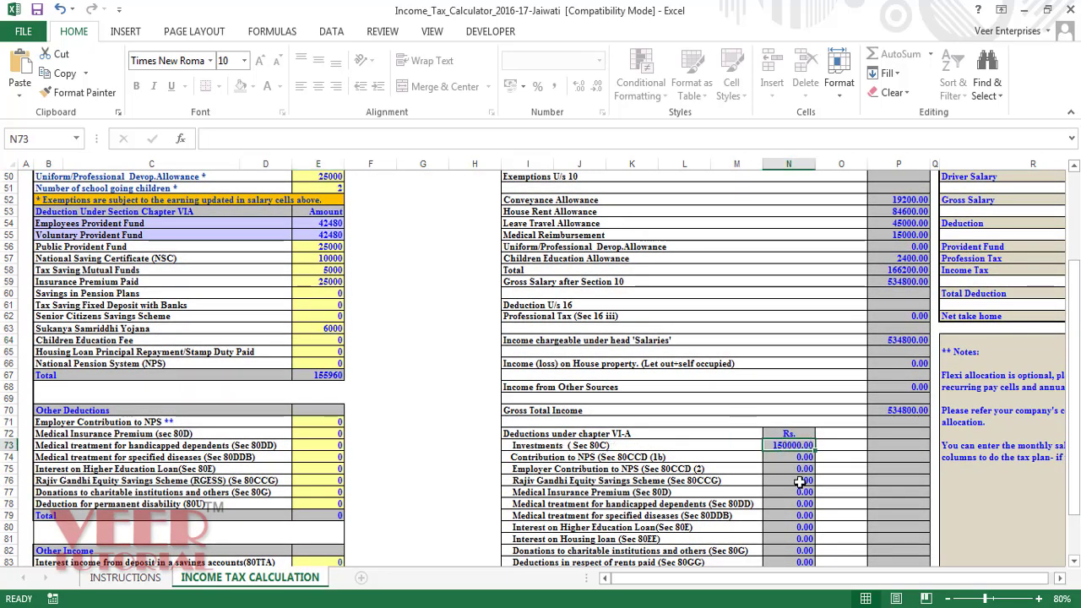
pyautogui.click(1001, 10)
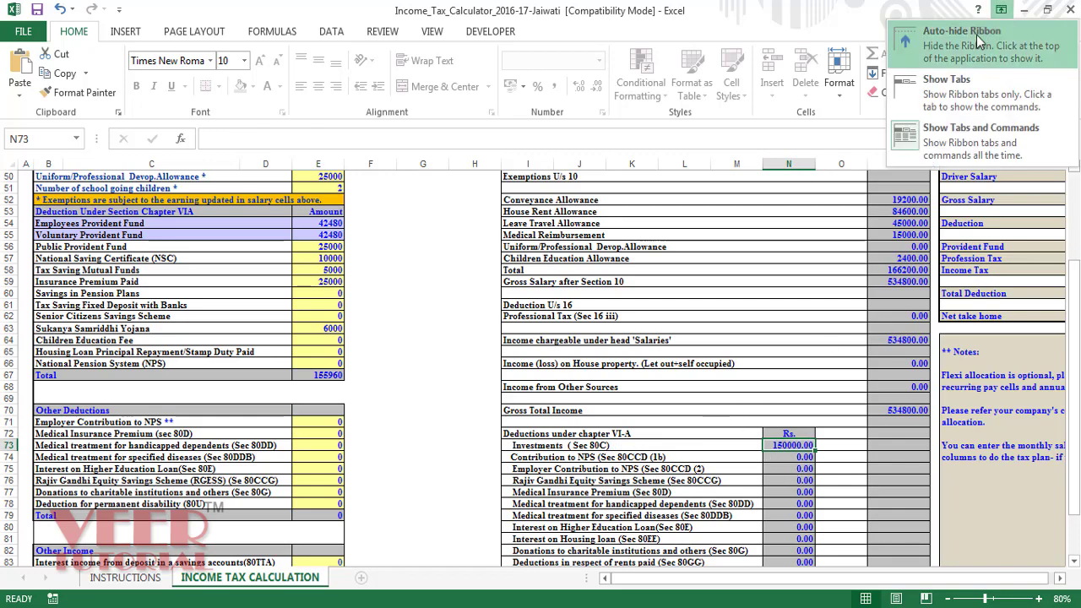
pyautogui.click(976, 35)
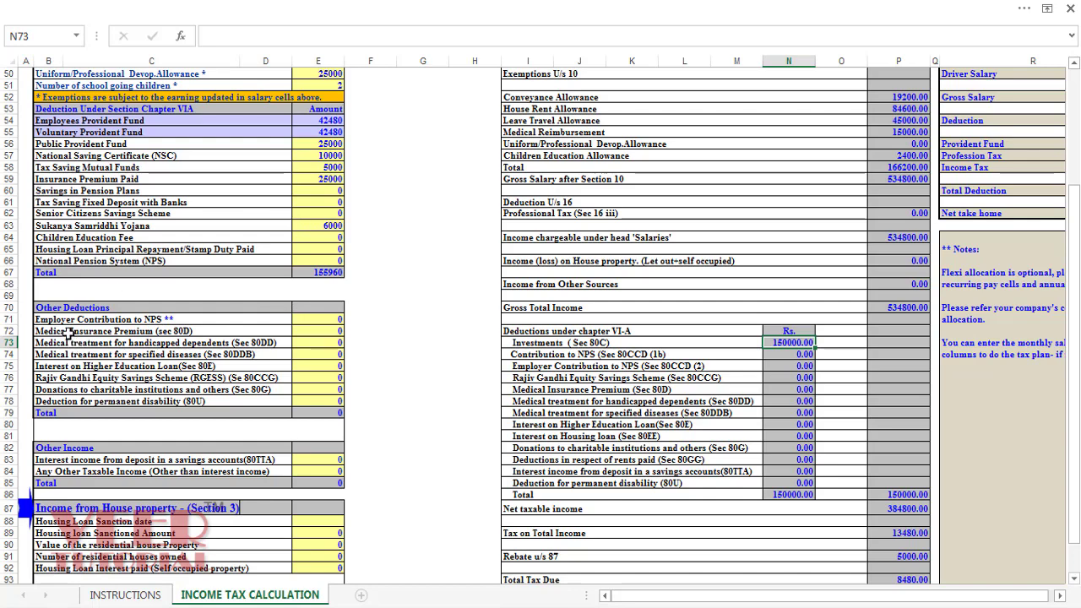
pyautogui.click(308, 321)
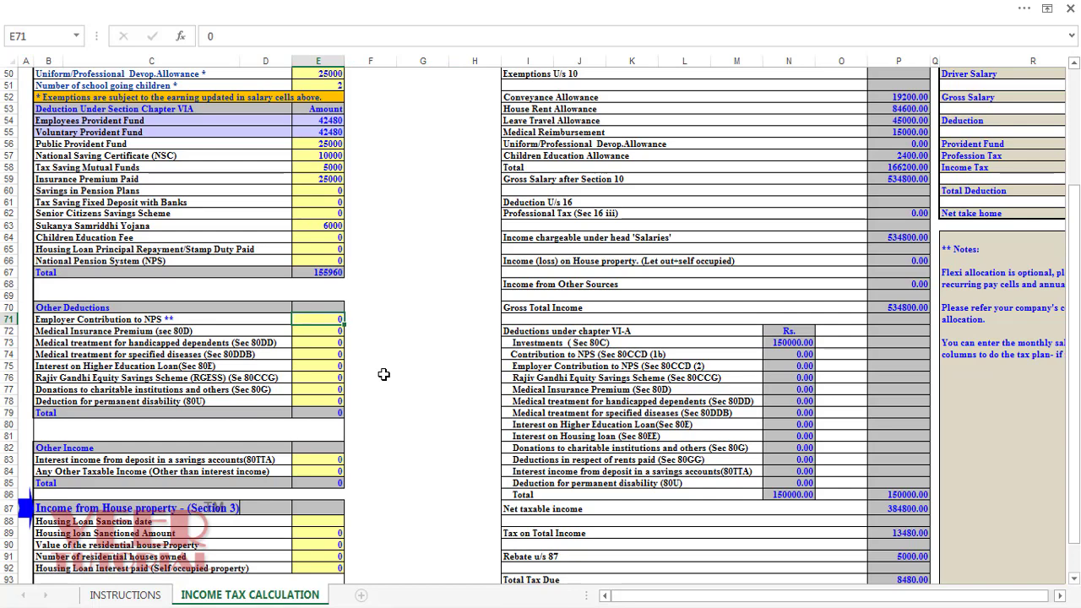
pyautogui.click(325, 338)
pyautogui.press('F2')
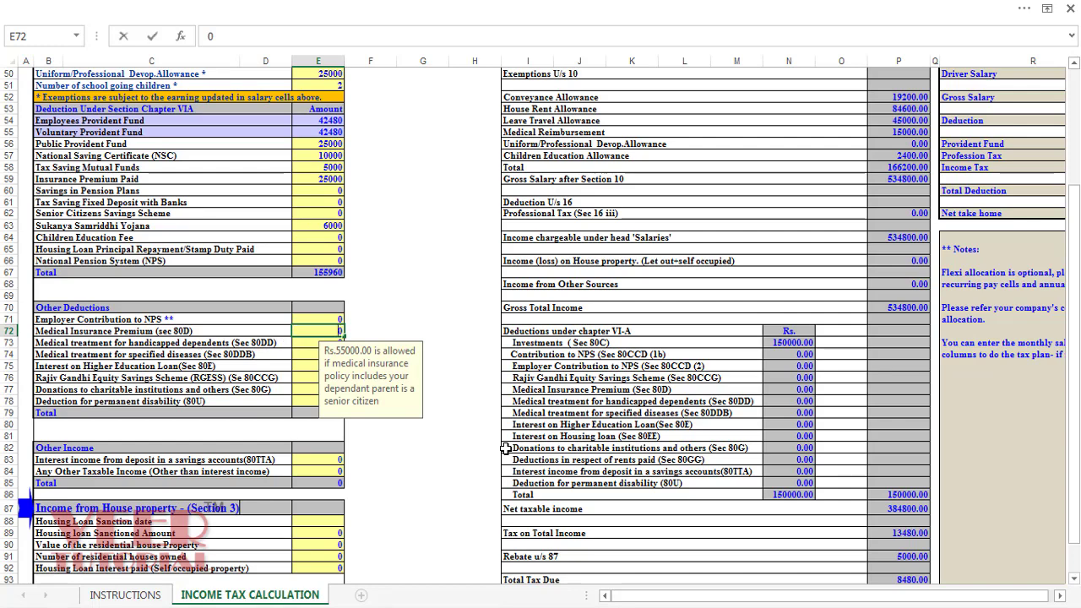
pyautogui.press('BackSpace')
pyautogui.write('25000')
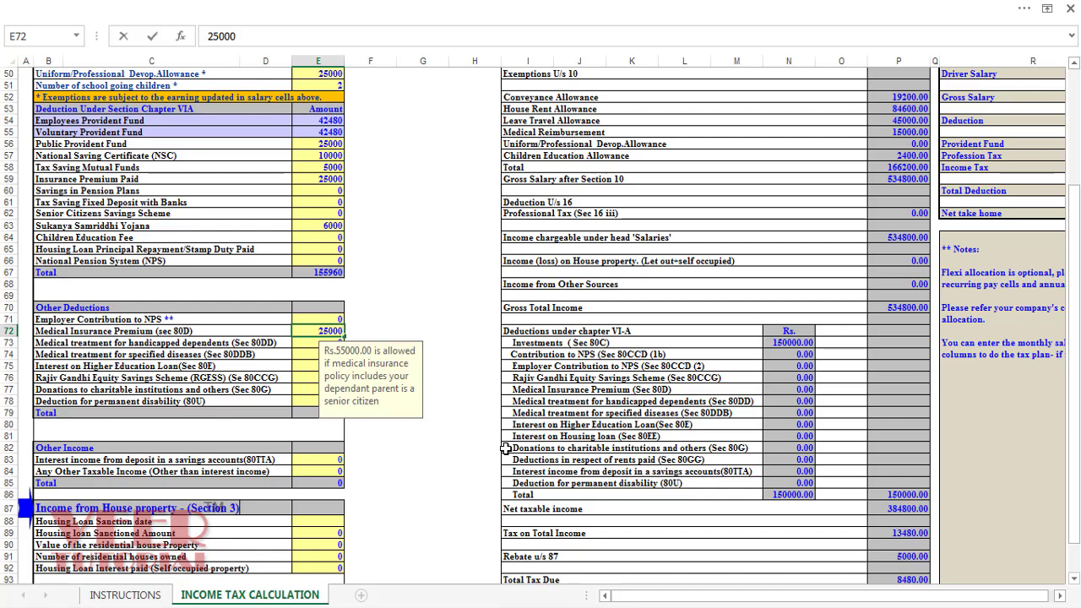
pyautogui.press('Escape')
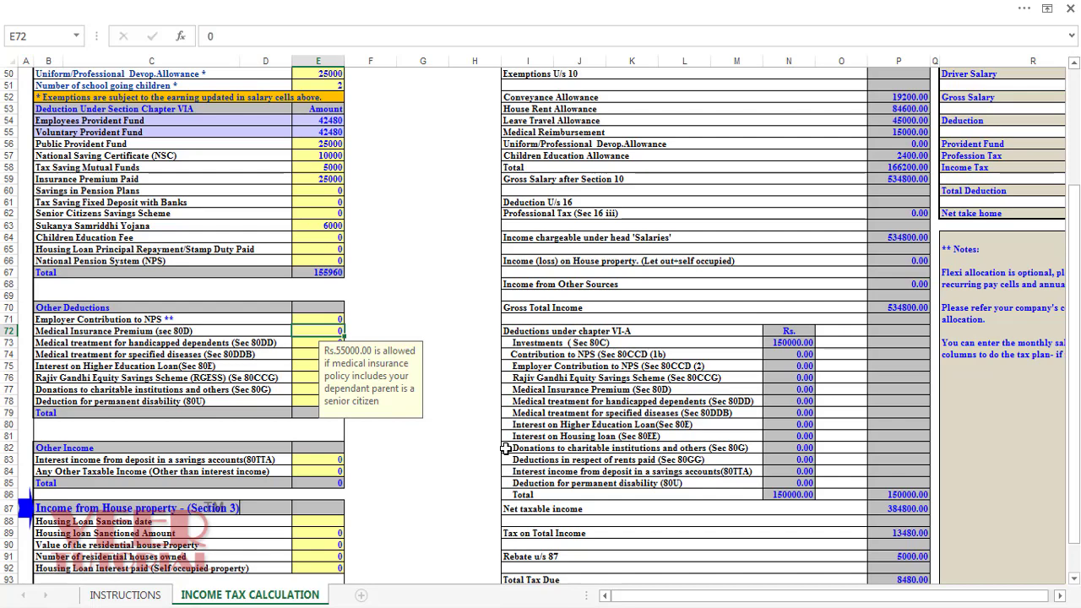
# Step: Under Other Deductions, enter 55000 for Medical Insurance Premium (sec 80D)
pyautogui.write('550000')
pyautogui.press('BackSpace')
pyautogui.press('Return')
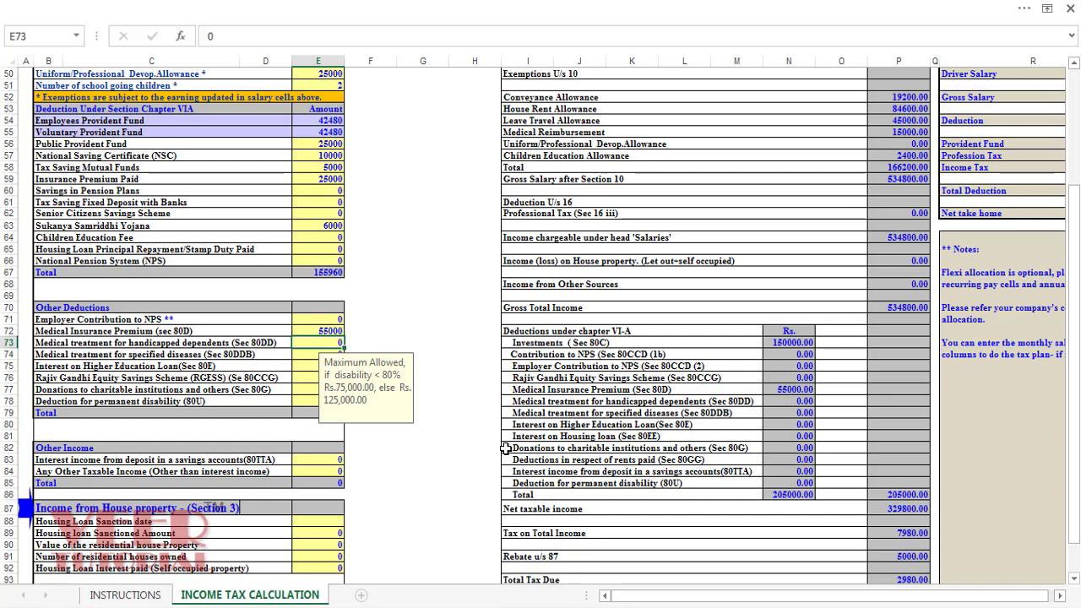
# Step: Skip the medical treatment entries and enter 12000 for Interest on Higher Education Loan (Sec 80E)
pyautogui.press('Down')
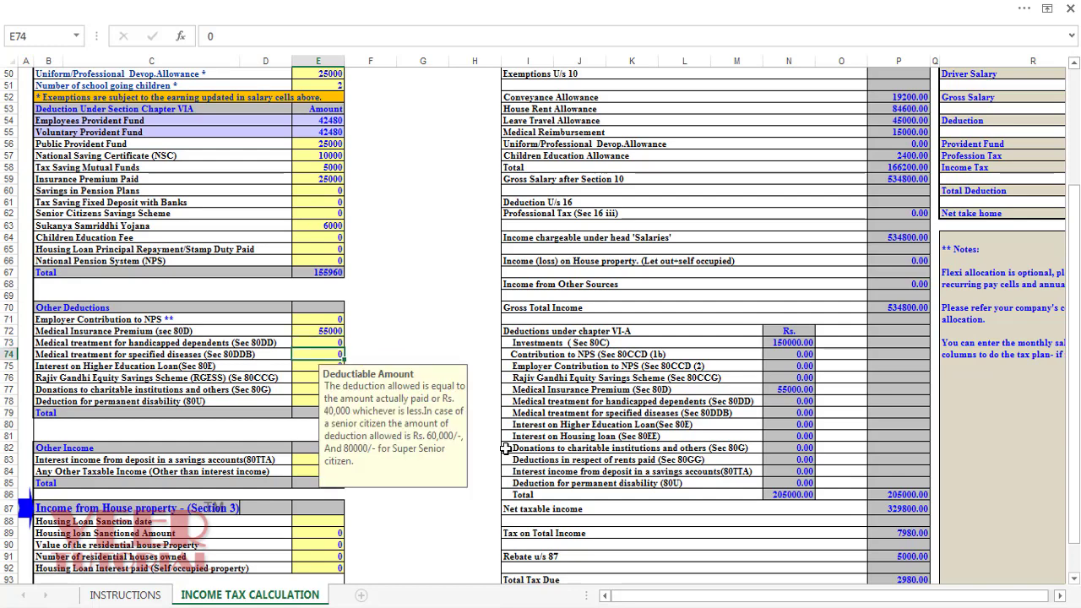
pyautogui.press('Down')
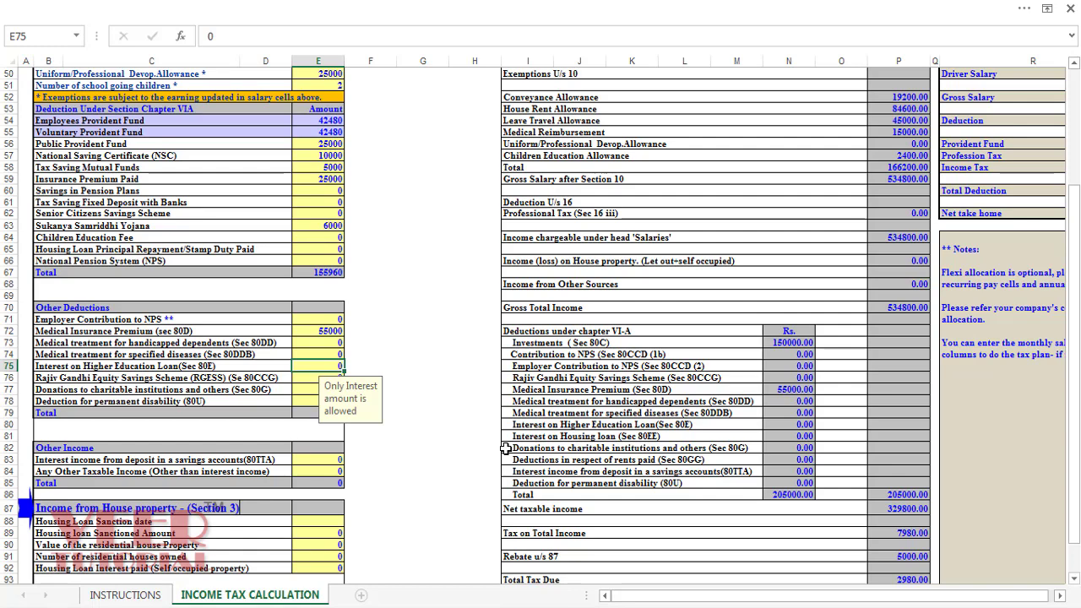
pyautogui.write('12000')
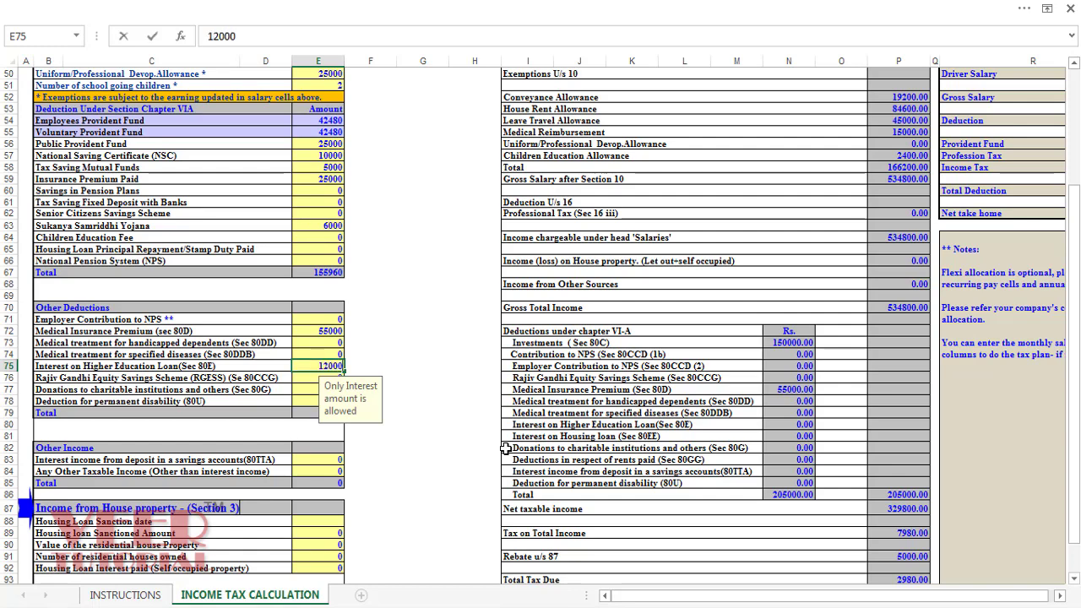
pyautogui.press('Return')
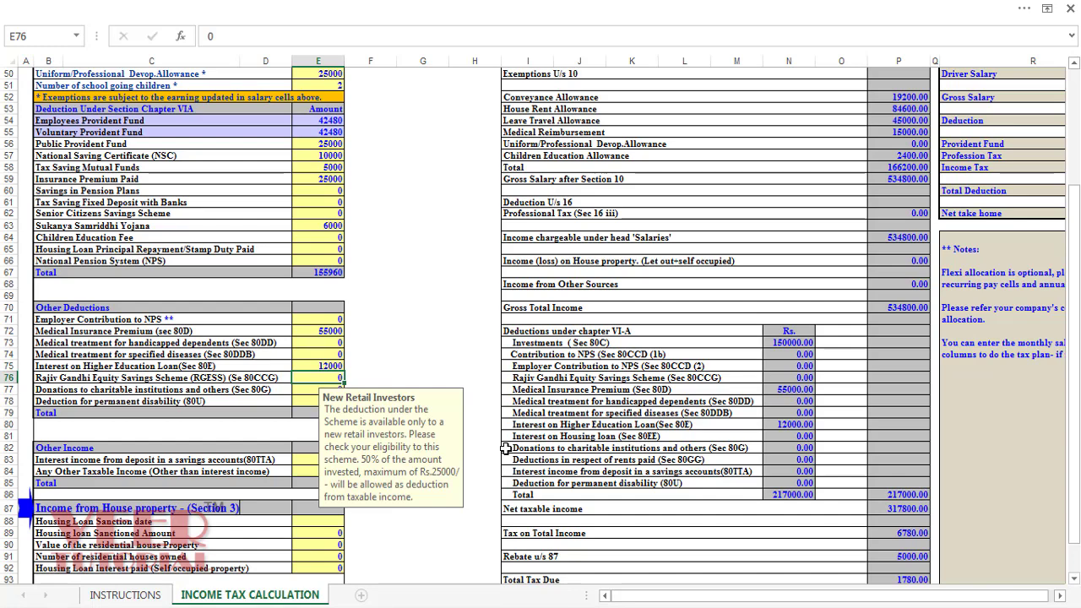
# Step: Enter 5000 for Rajiv Gandhi Equity Savings Scheme (RGESS) and 15000 for Donations to charitable institutions and others (Sec 80G)
pyautogui.write('5000')
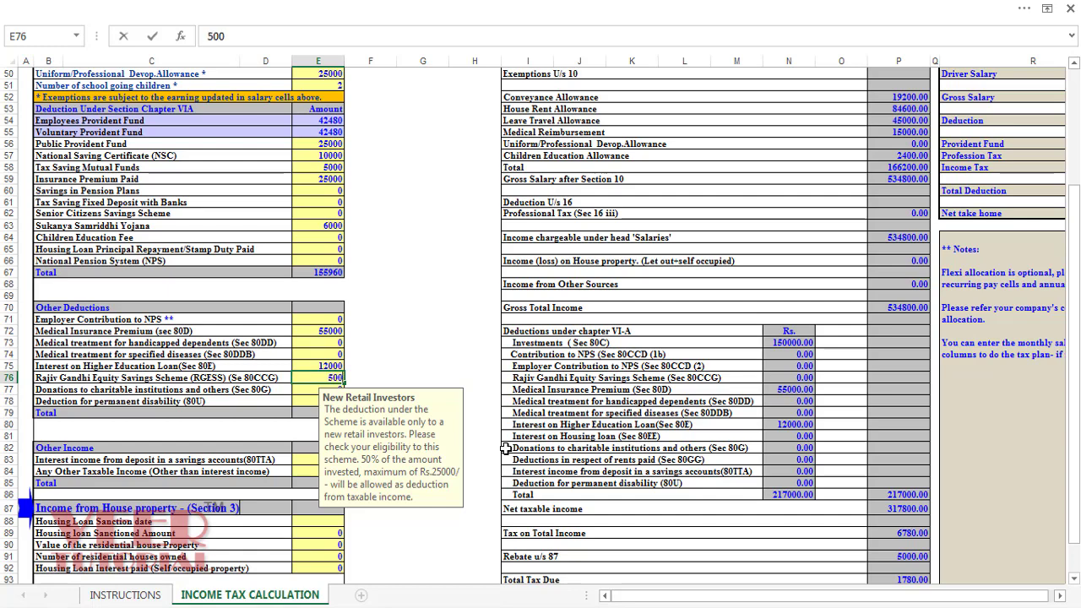
pyautogui.press('Return')
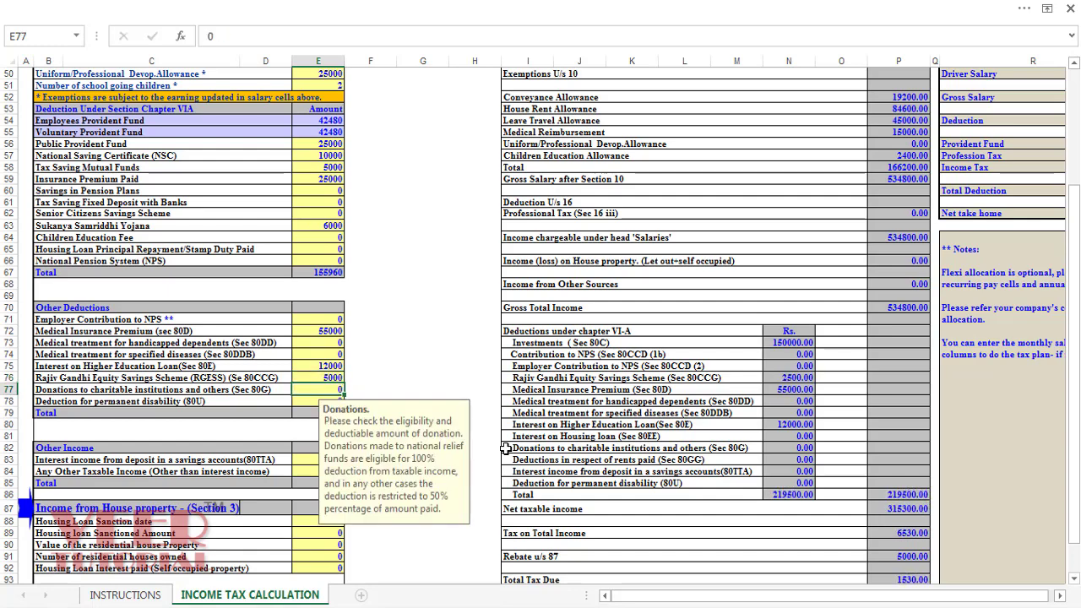
pyautogui.write('15000')
pyautogui.press('Return')
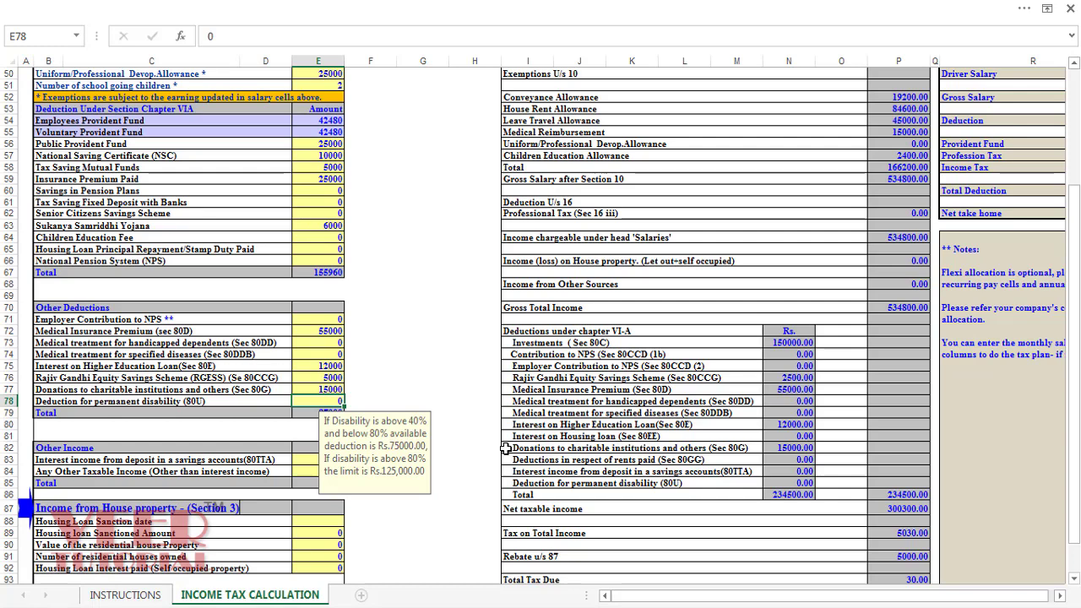
# Step: Under Other Income, enter 5000 for Interest income from deposit in a savings accounts (80TTA)
pyautogui.press('Down')
pyautogui.press('Down')
pyautogui.press('Down')
pyautogui.press('Down')
pyautogui.press('Down')
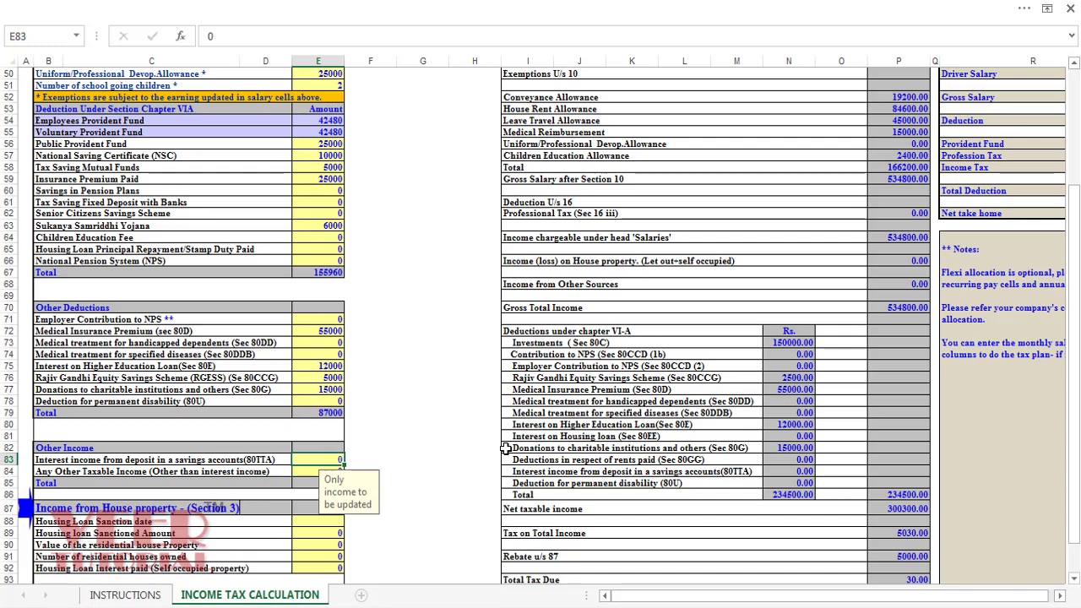
pyautogui.write('15')
pyautogui.press('BackSpace')
pyautogui.press('BackSpace')
pyautogui.write('5000')
pyautogui.press('Return')
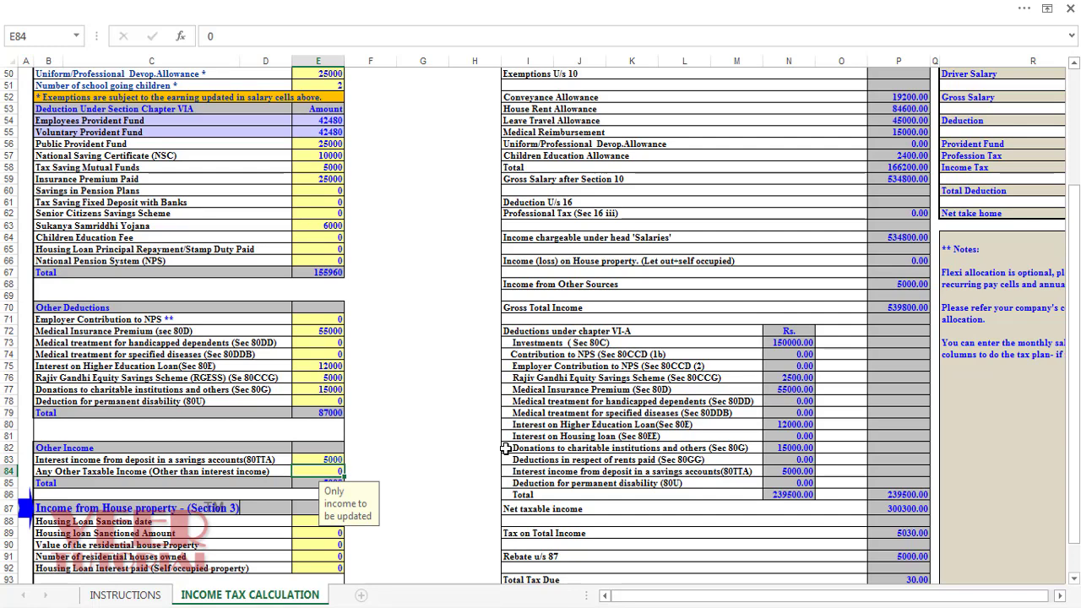
# Step: Enter 200000 for Any Other Taxable Income (Other than interest income)
pyautogui.write('48000')
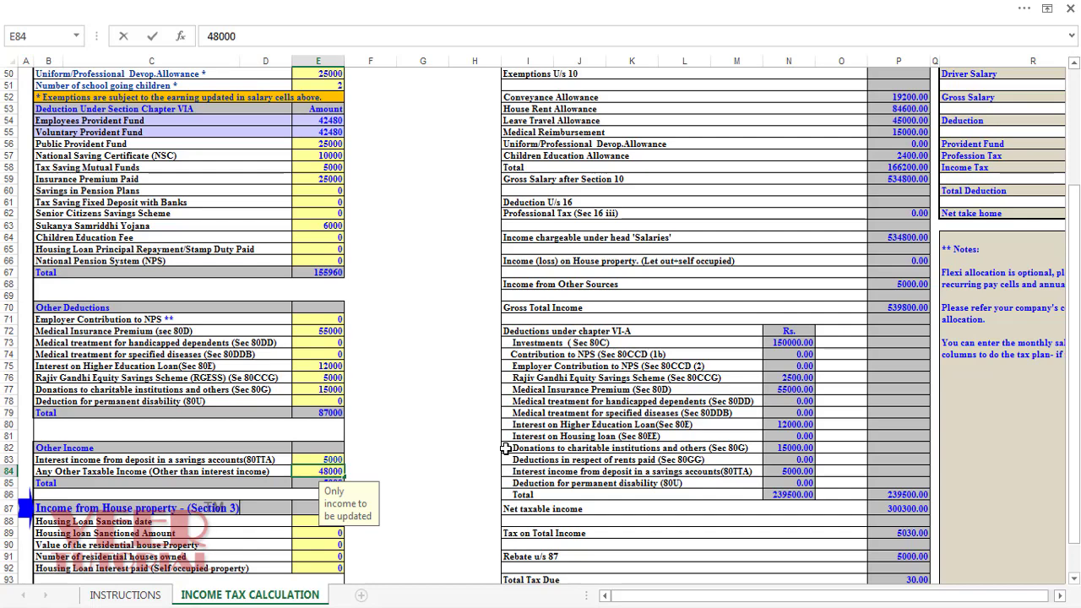
pyautogui.write('0')
pyautogui.press('BackSpace')
pyautogui.press('BackSpace')
pyautogui.press('BackSpace')
pyautogui.press('BackSpace')
pyautogui.press('BackSpace')
pyautogui.press('BackSpace')
pyautogui.write('200000')
pyautogui.press('Return')
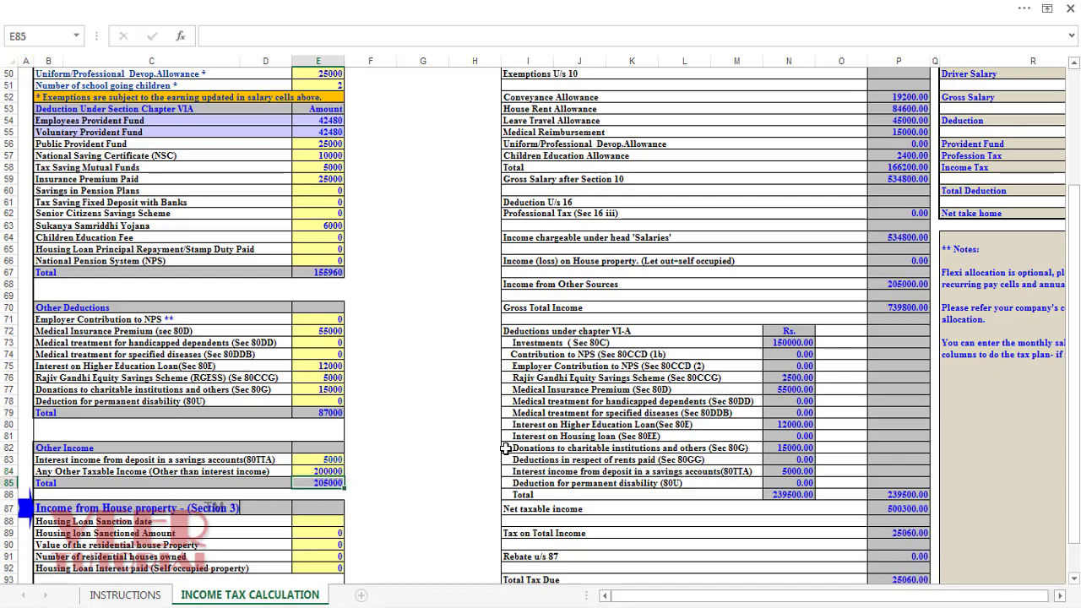
# Step: Look over the Income from House property sections and the final tax rows of the Income Tax Computations
pyautogui.scroll(-2, 429, 521)
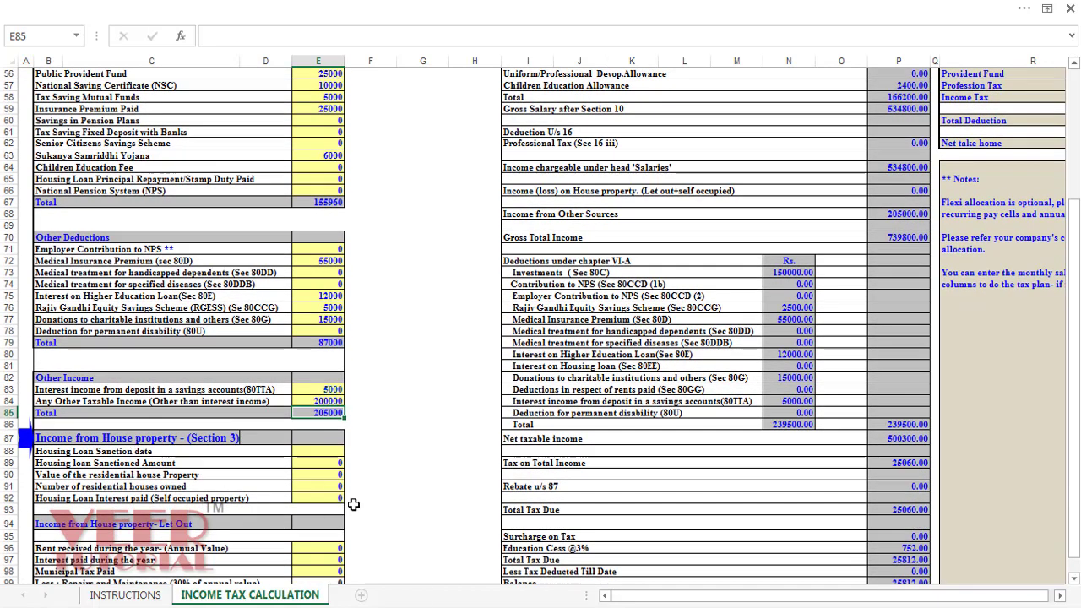
pyautogui.scroll(-2, 353, 505)
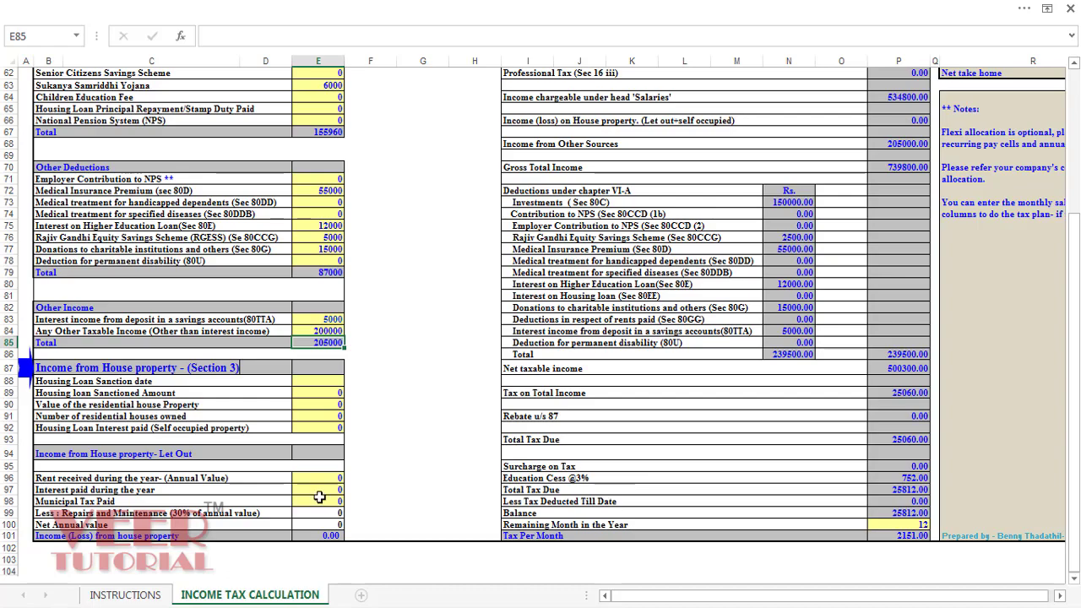
pyautogui.scroll(7, 431, 520)
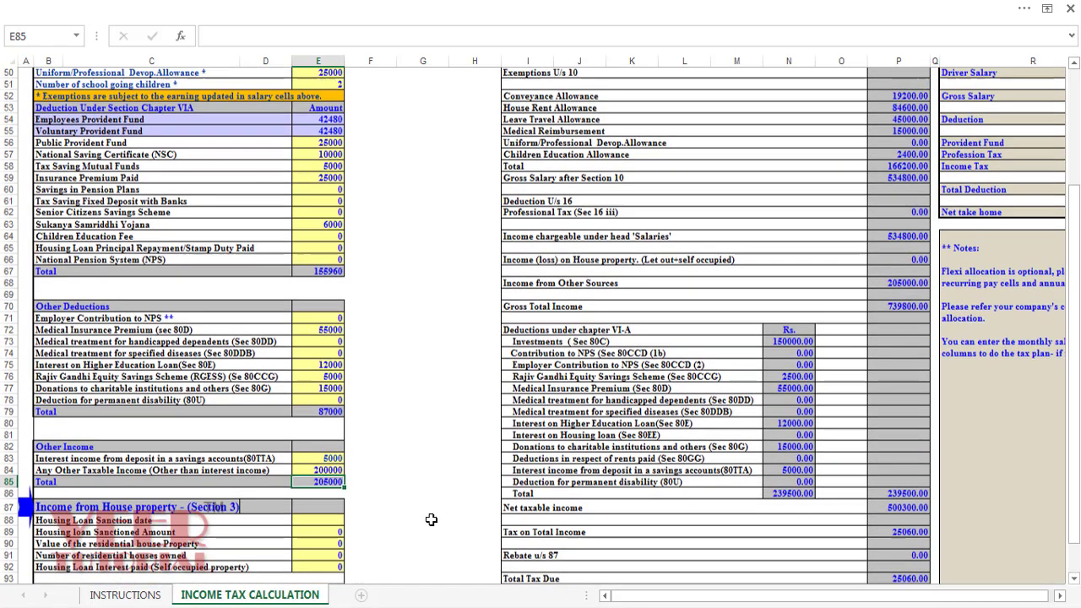
# Step: Review the Exemptions U/s 10 in the Income Tax Computations, from House Rent Allowance down to Gross Salary after Section 10
pyautogui.scroll(2, 431, 520)
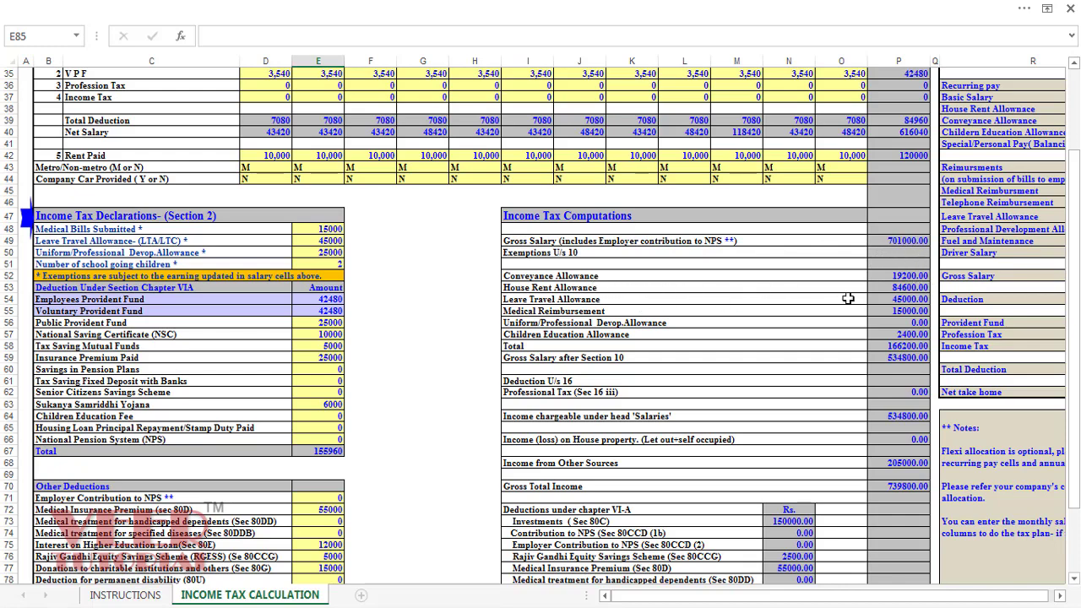
pyautogui.click(909, 288)
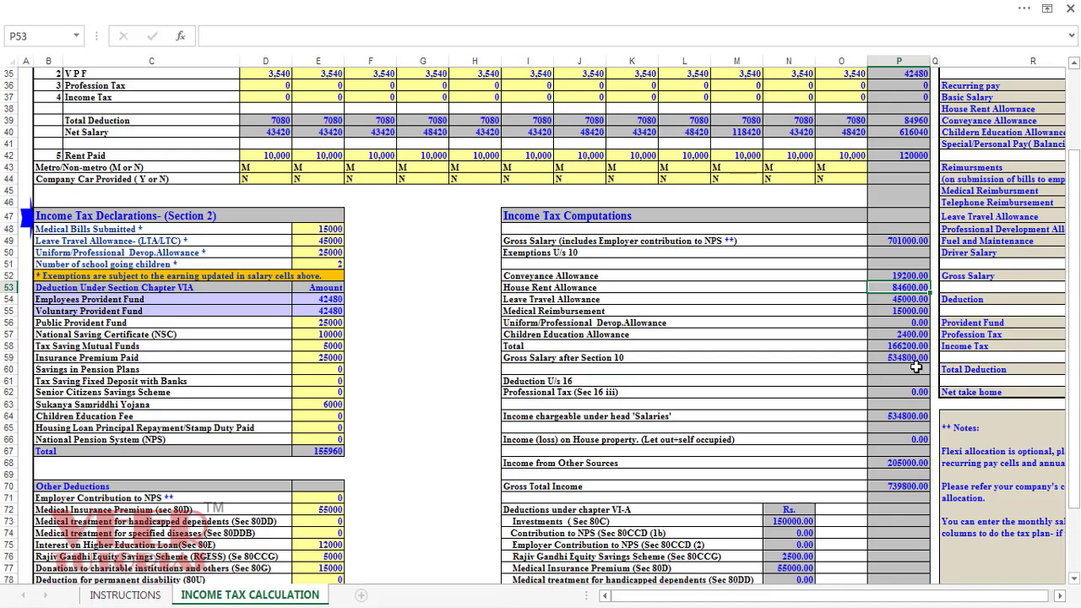
pyautogui.press('Down')
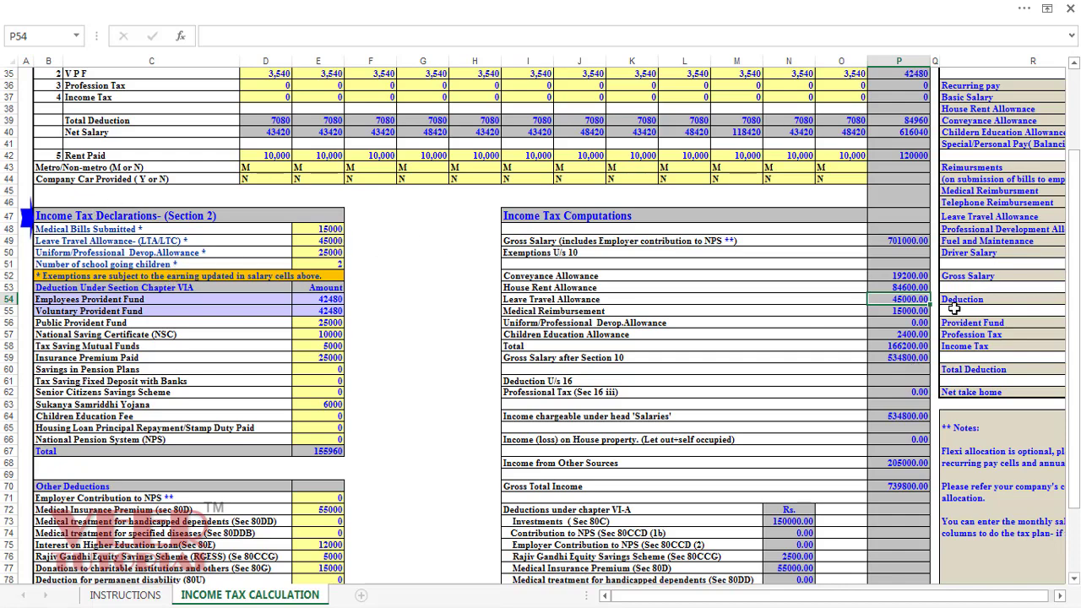
pyautogui.click(902, 312)
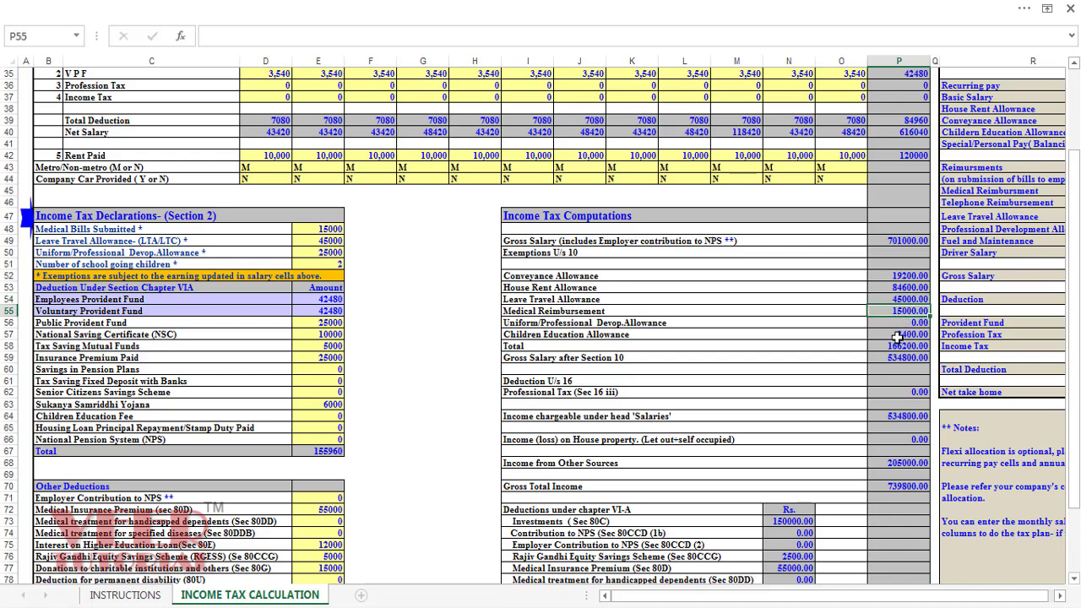
pyautogui.click(901, 324)
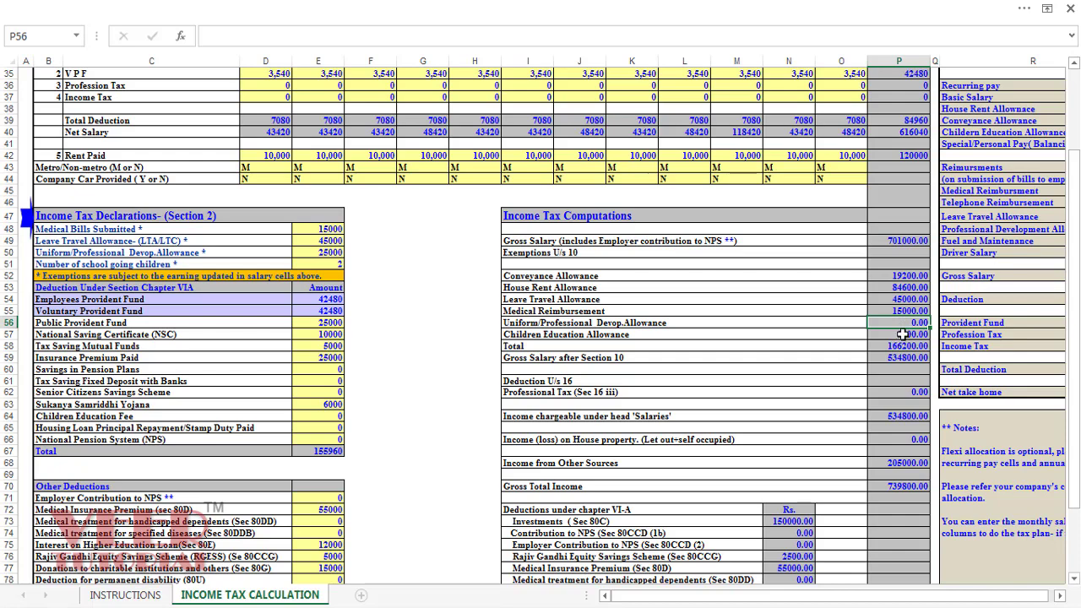
pyautogui.click(903, 335)
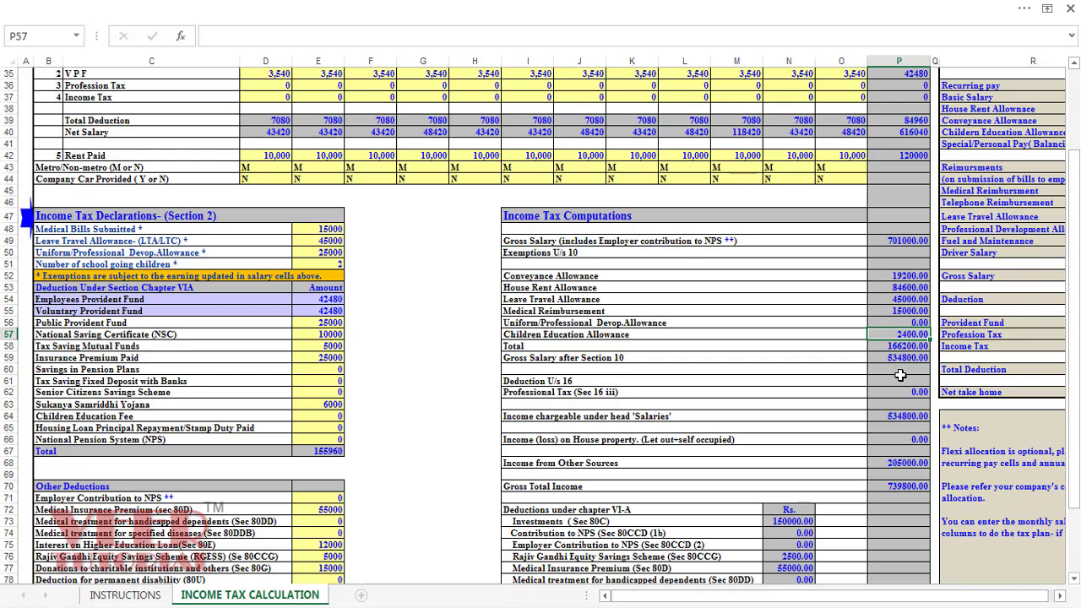
pyautogui.click(898, 346)
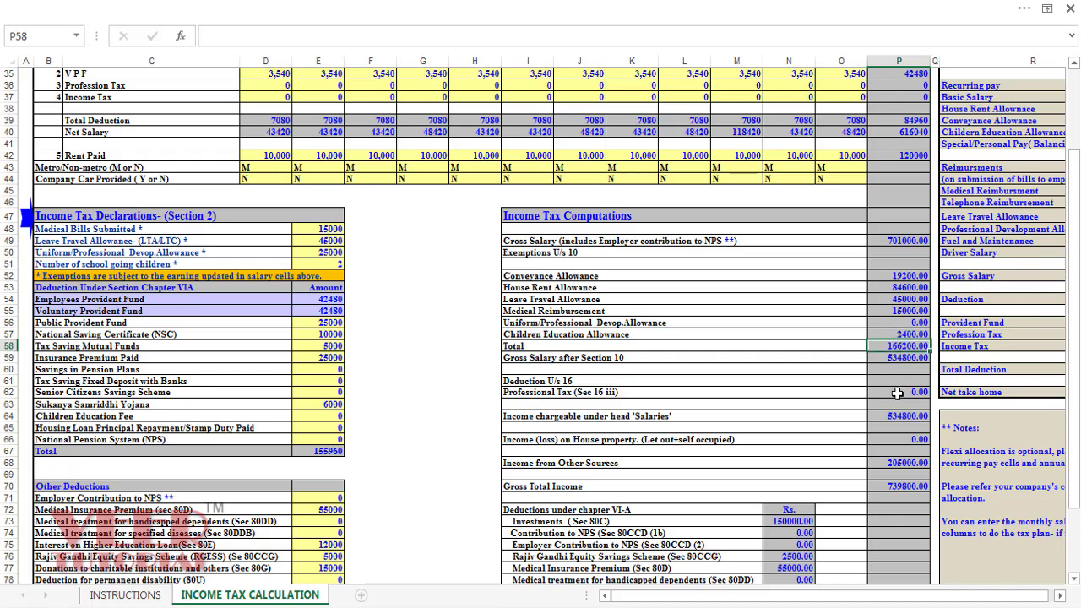
pyautogui.click(902, 358)
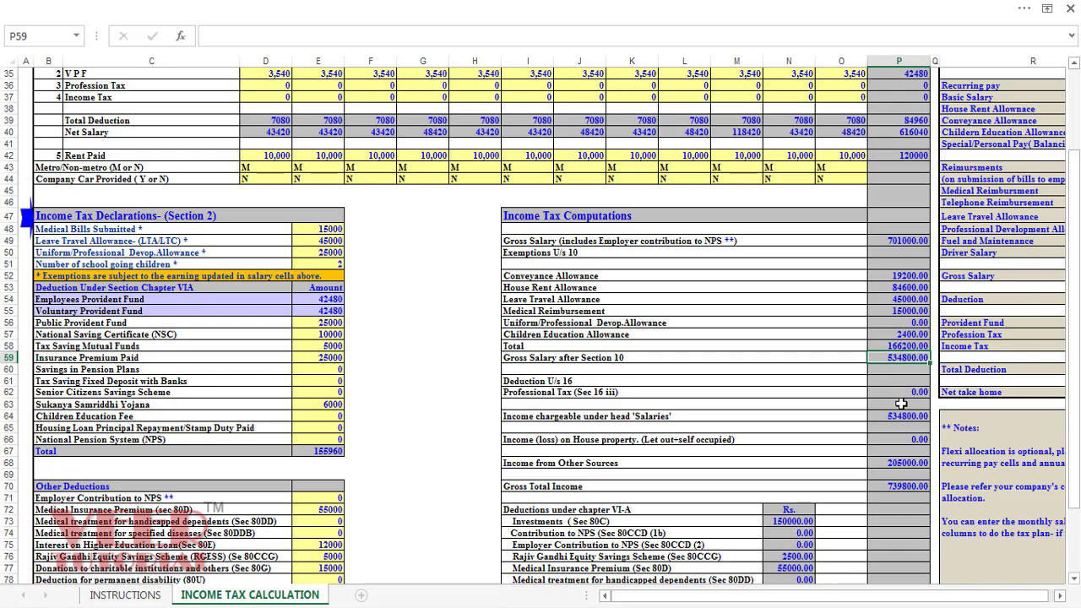
# Step: Check Income from Other Sources, Gross Total Income and the Deductions under chapter VI-A, including Sec 80C, Sec 80CCG and their total
pyautogui.click(897, 462)
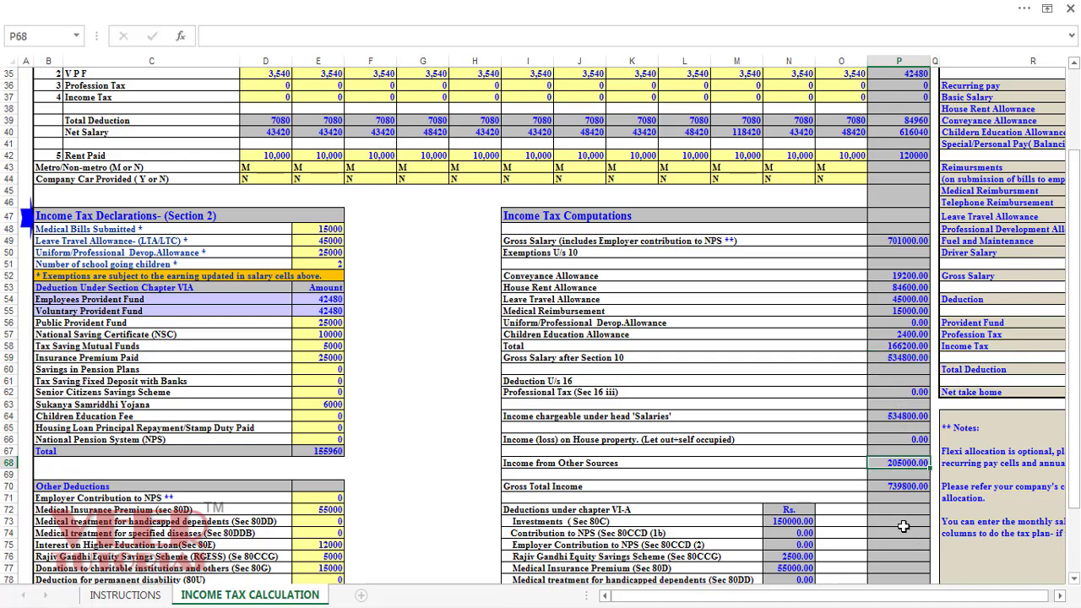
pyautogui.scroll(-4, 895, 502)
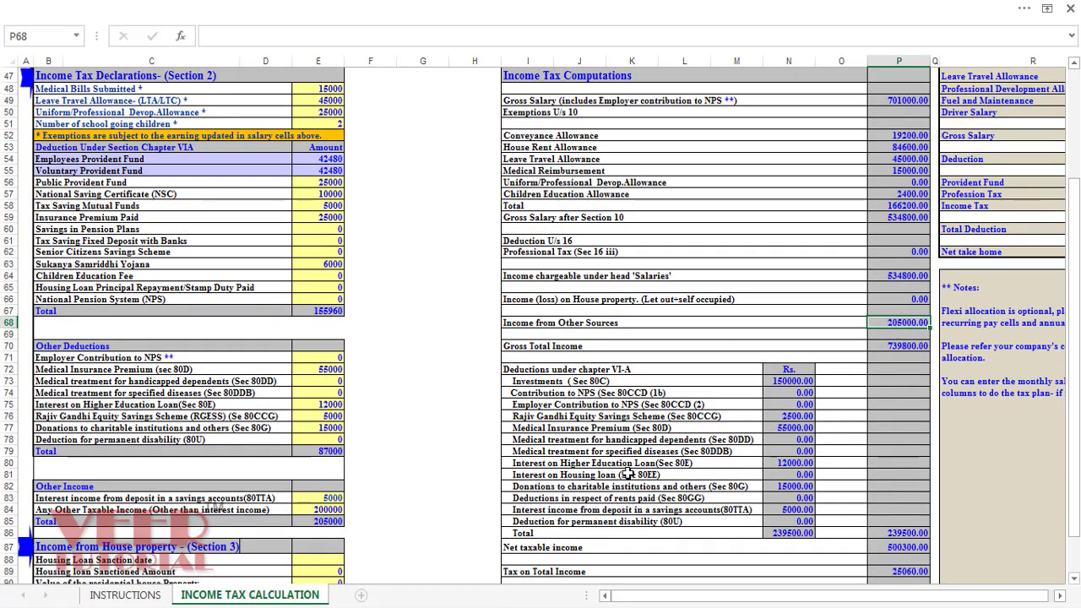
pyautogui.click(928, 347)
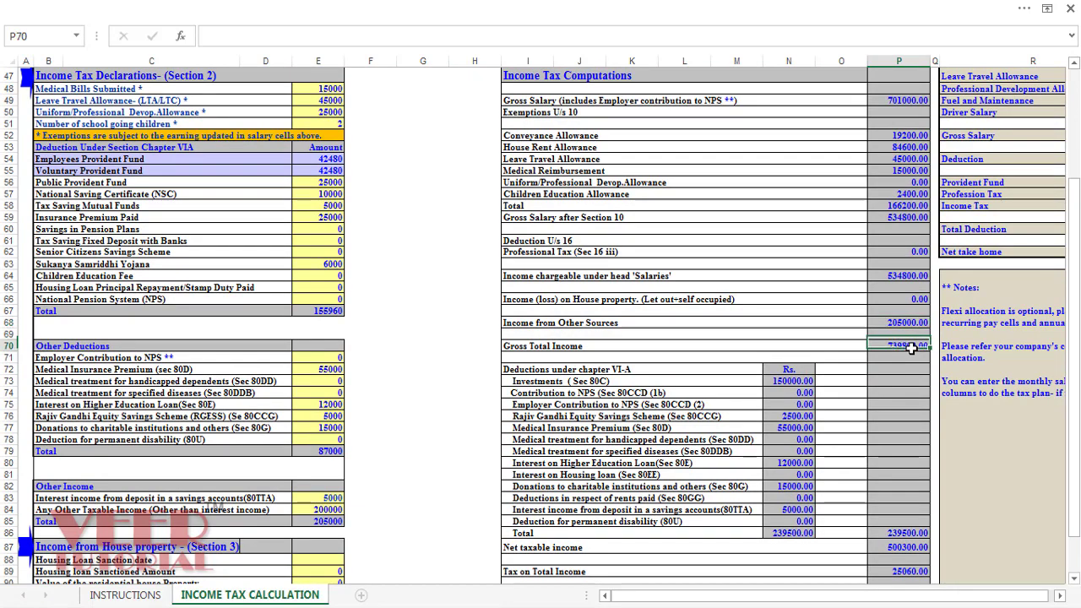
pyautogui.click(778, 384)
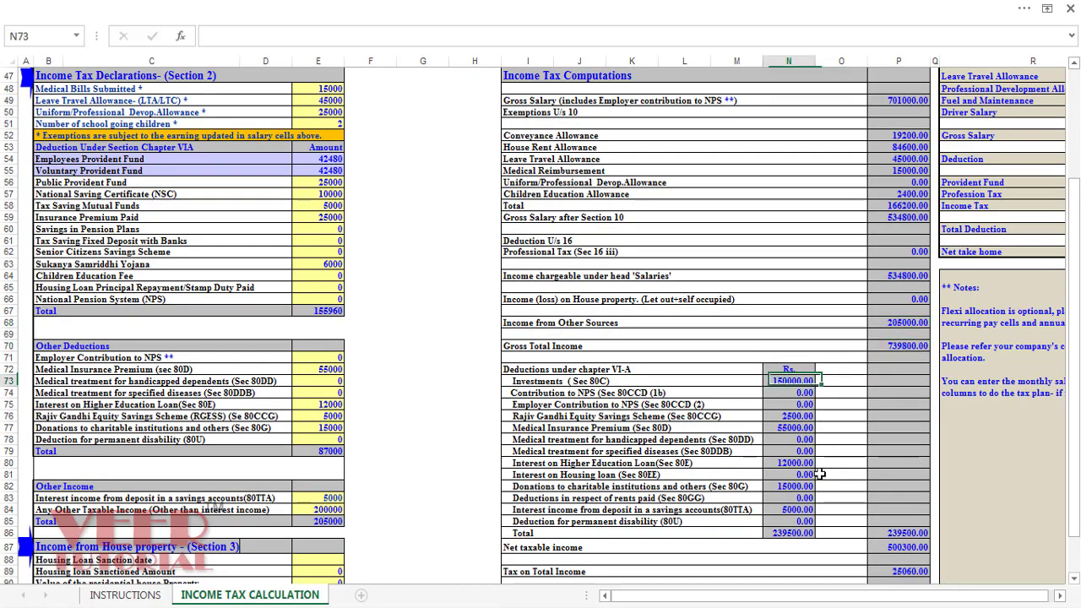
pyautogui.scroll(-1, 799, 463)
pyautogui.click(800, 378)
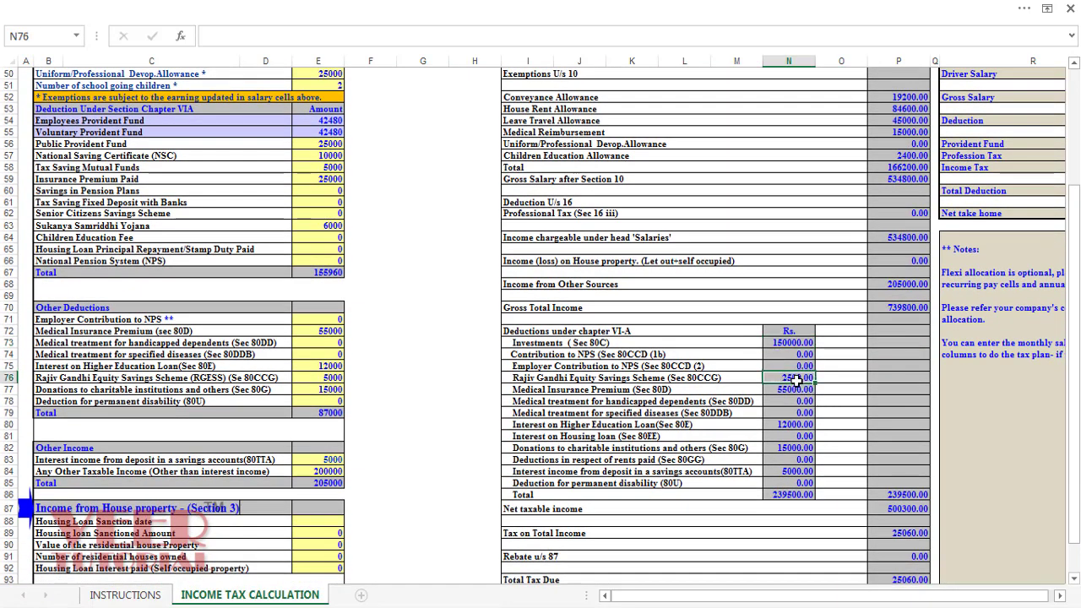
pyautogui.click(785, 496)
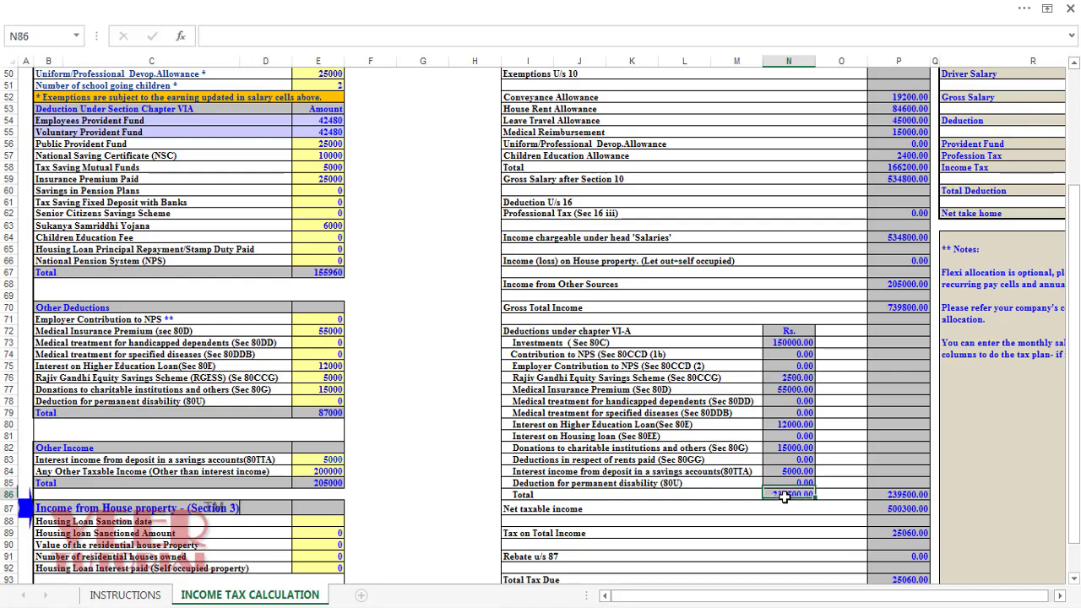
pyautogui.click(906, 495)
# Step: Examine the final tax rows from Net taxable income through Tax on Total Income, Education Cess and Total Tax Due to Tax Per Month
pyautogui.scroll(-2, 877, 528)
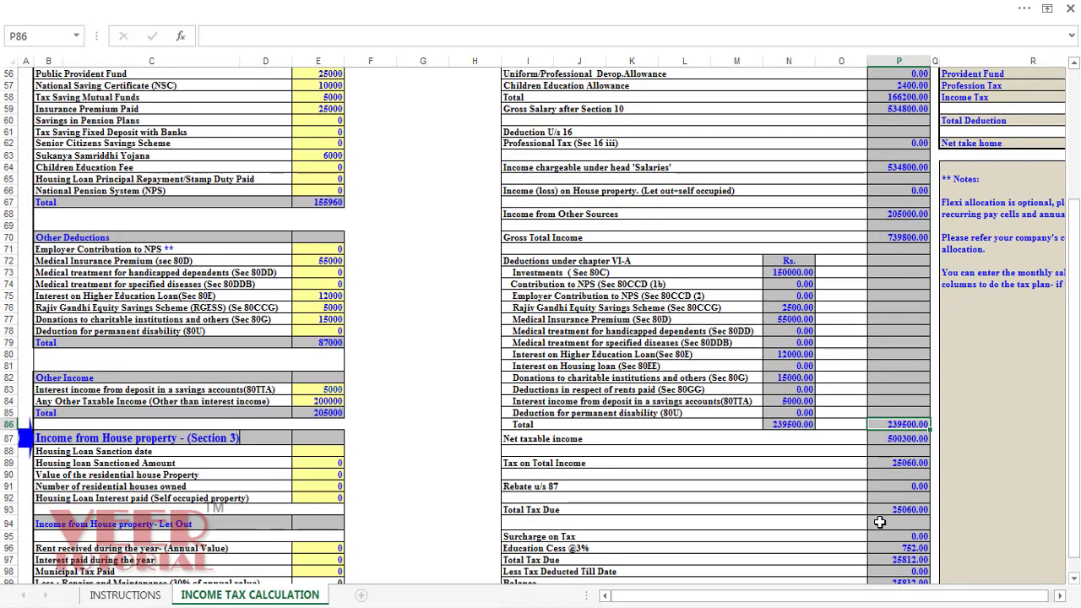
pyautogui.click(906, 440)
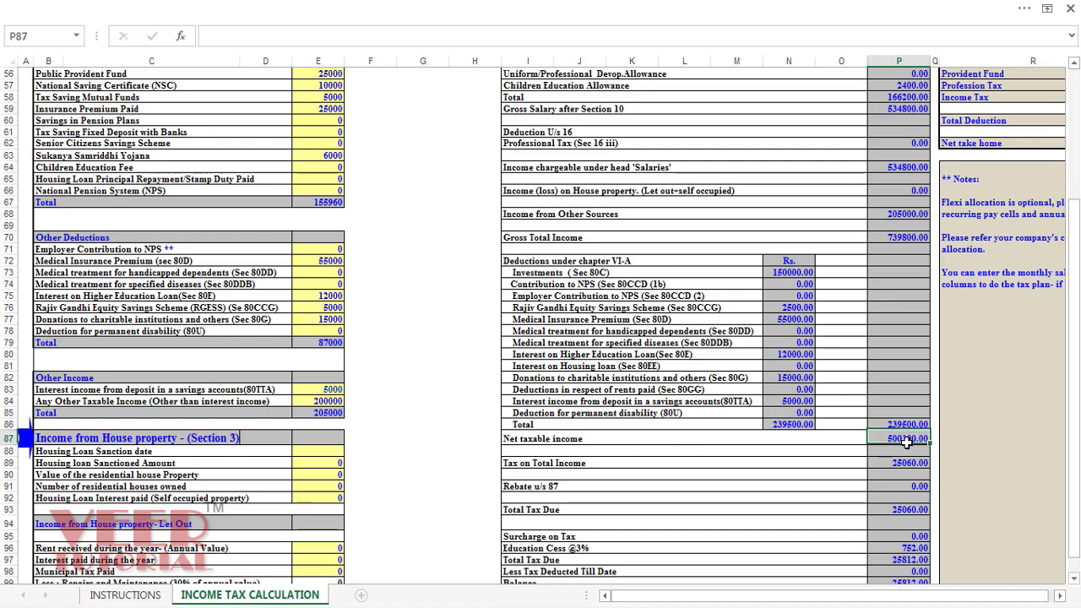
pyautogui.scroll(-1, 875, 499)
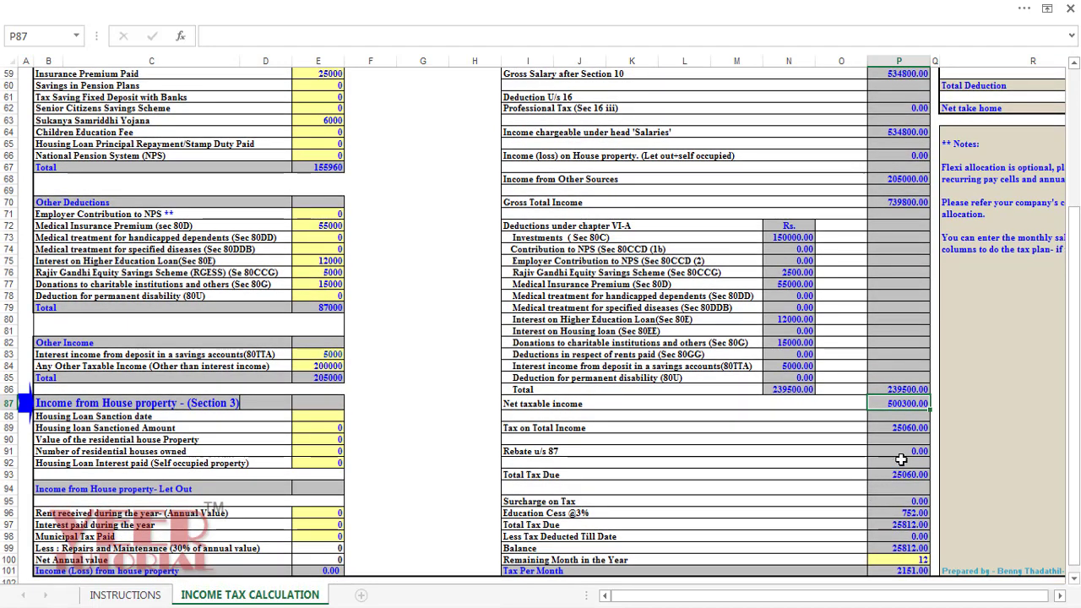
pyautogui.click(900, 429)
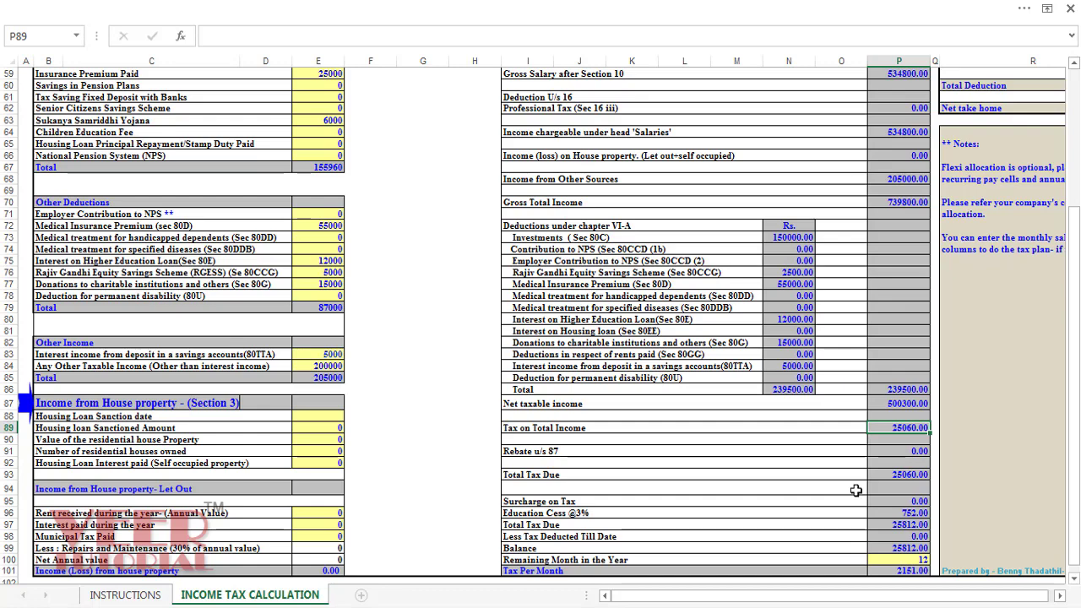
pyautogui.scroll(-1, 855, 490)
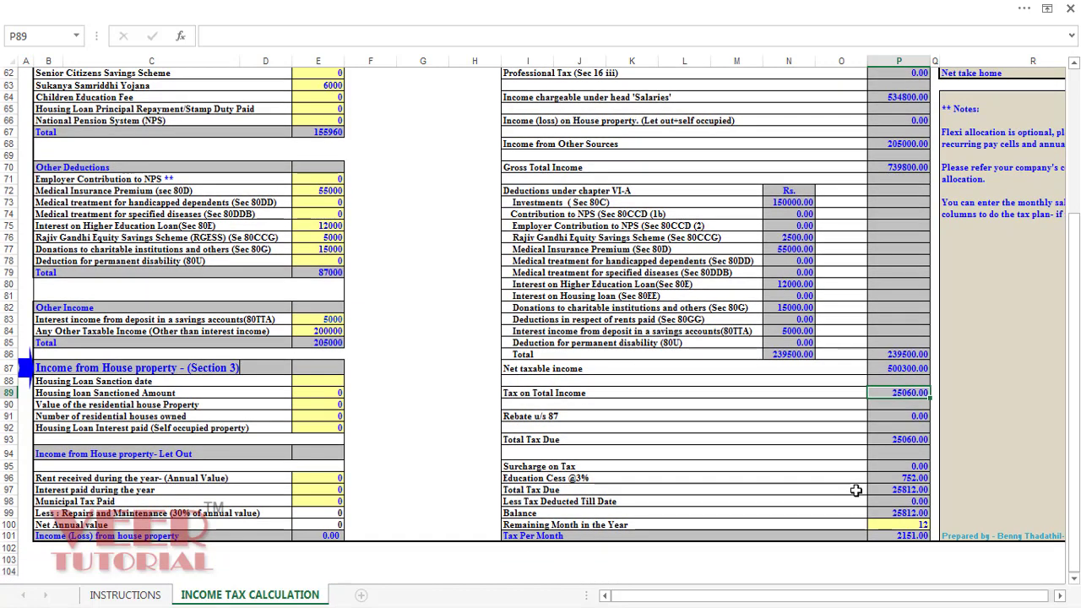
pyautogui.click(910, 445)
pyautogui.press('Down')
pyautogui.press('Down')
pyautogui.press('Down')
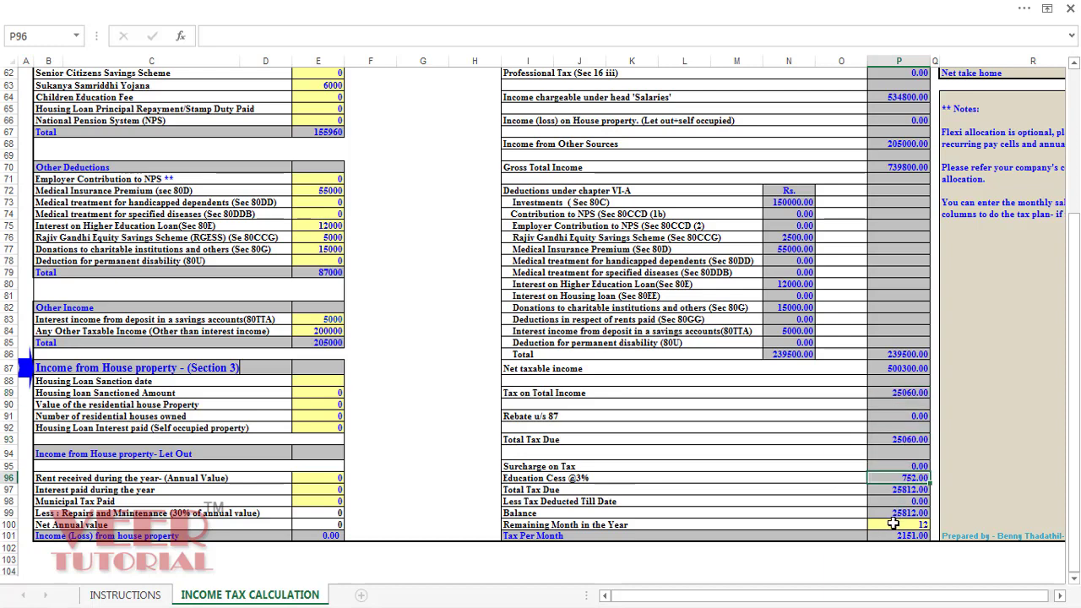
pyautogui.press('Down')
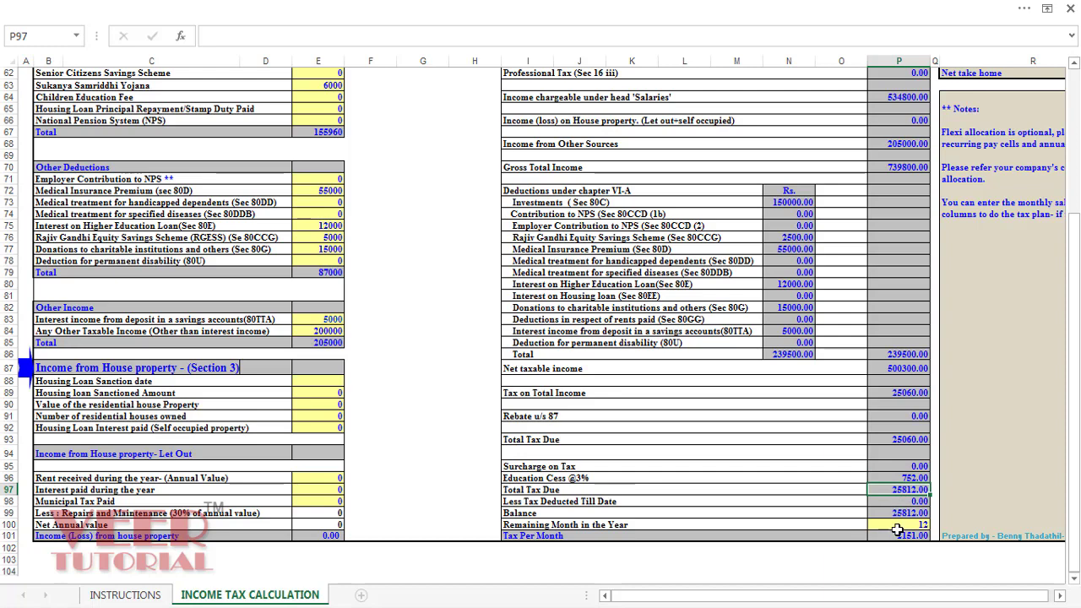
pyautogui.click(898, 534)
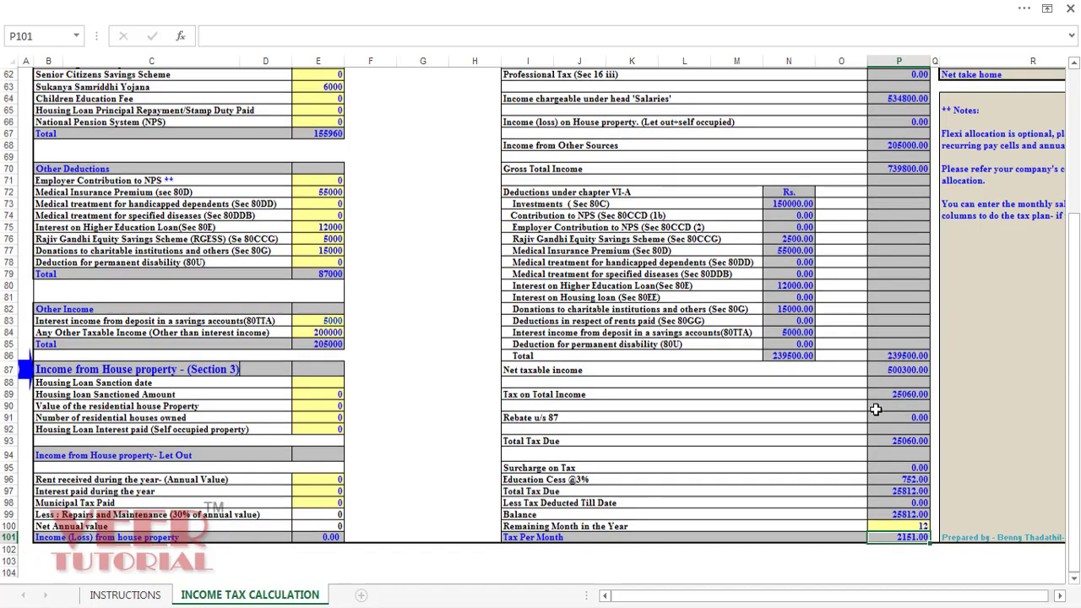
# Step: Look back over the completed calculation from the tax computations up to the monthly Pay Components in Section 1
pyautogui.scroll(2, 859, 376)
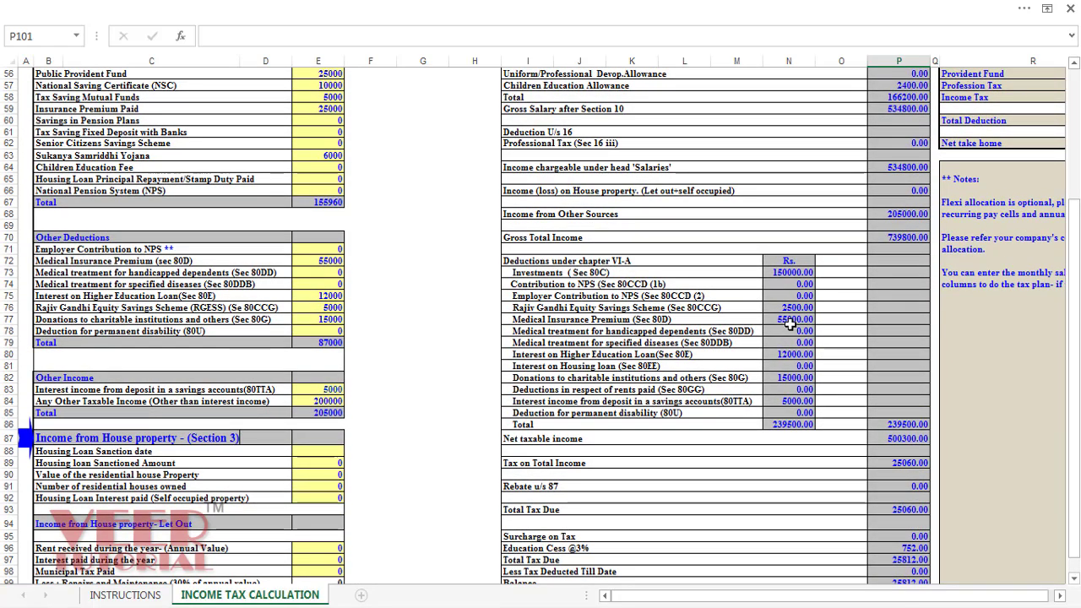
pyautogui.scroll(2, 790, 327)
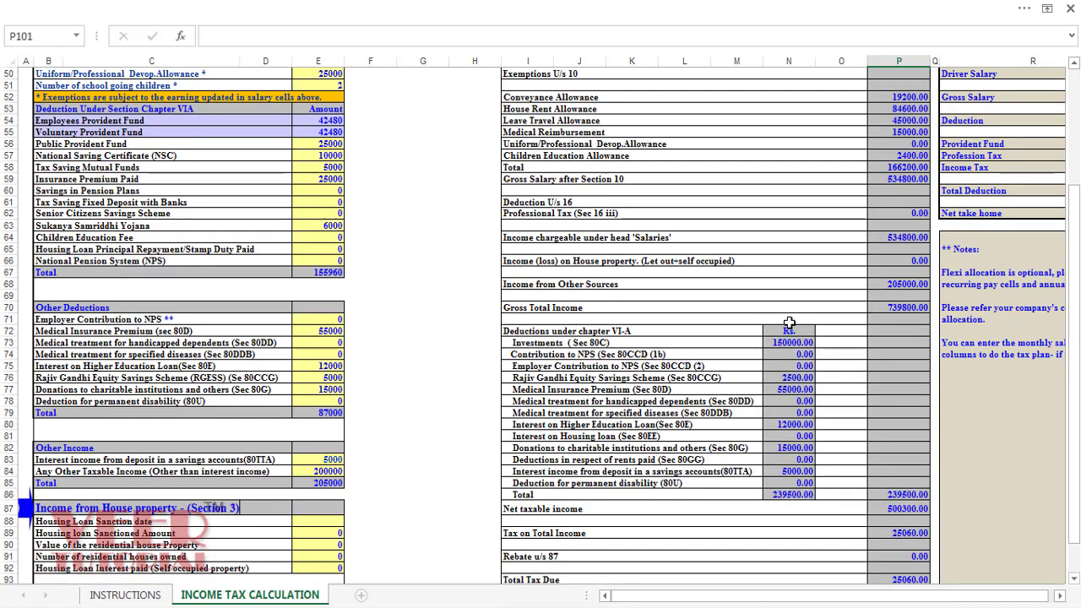
pyautogui.scroll(3, 788, 323)
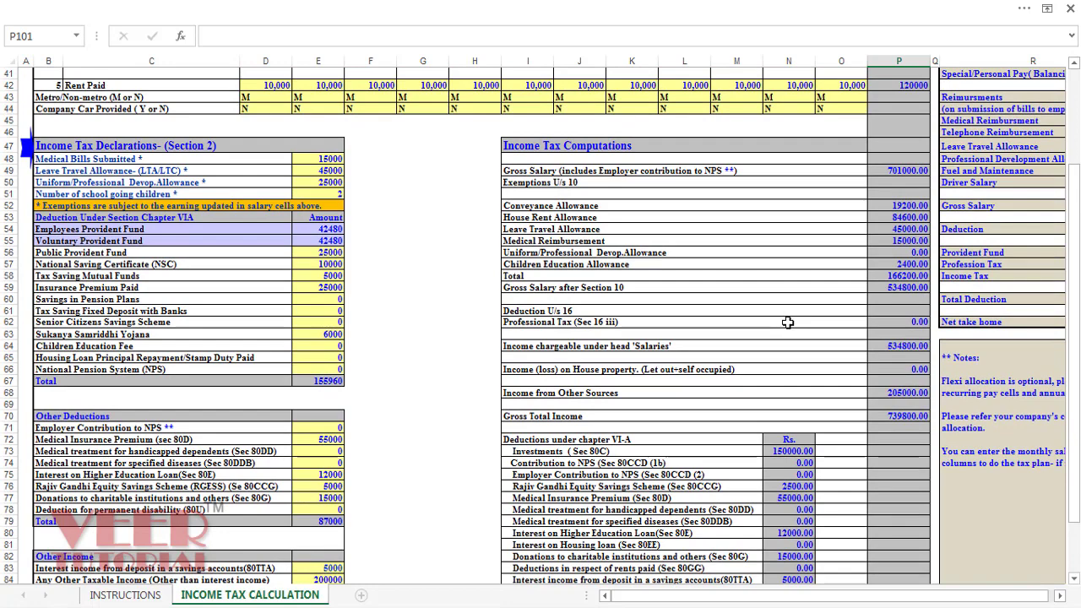
pyautogui.scroll(2, 779, 333)
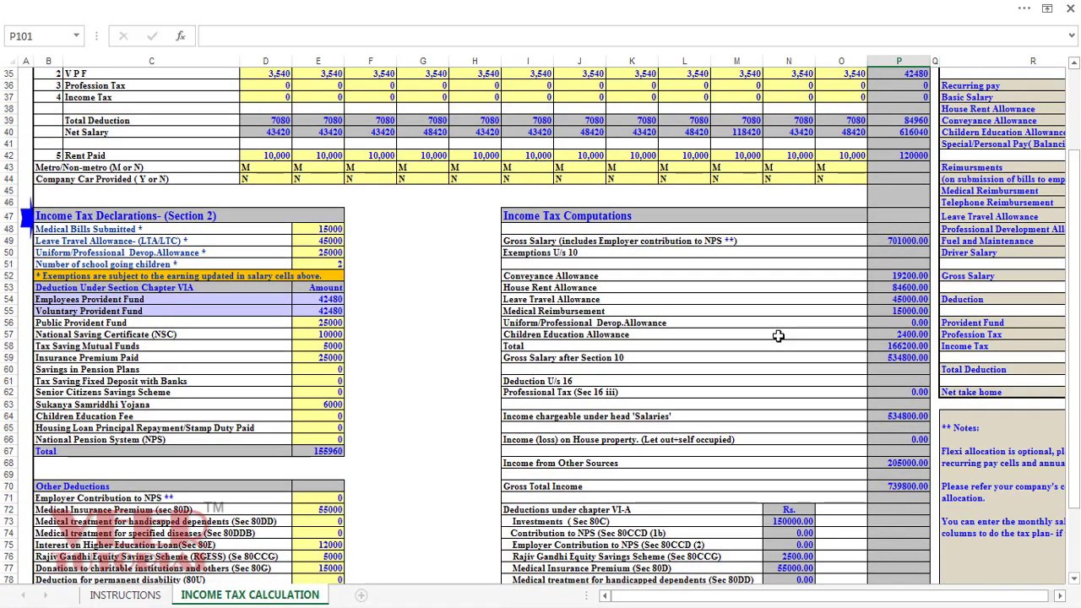
pyautogui.scroll(2, 779, 336)
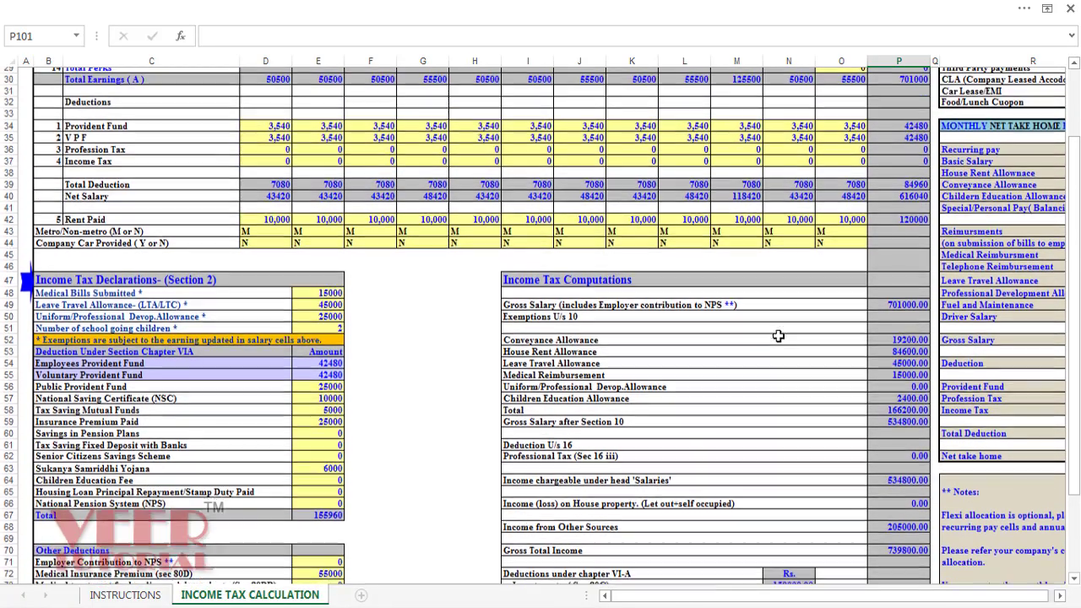
pyautogui.scroll(5, 779, 337)
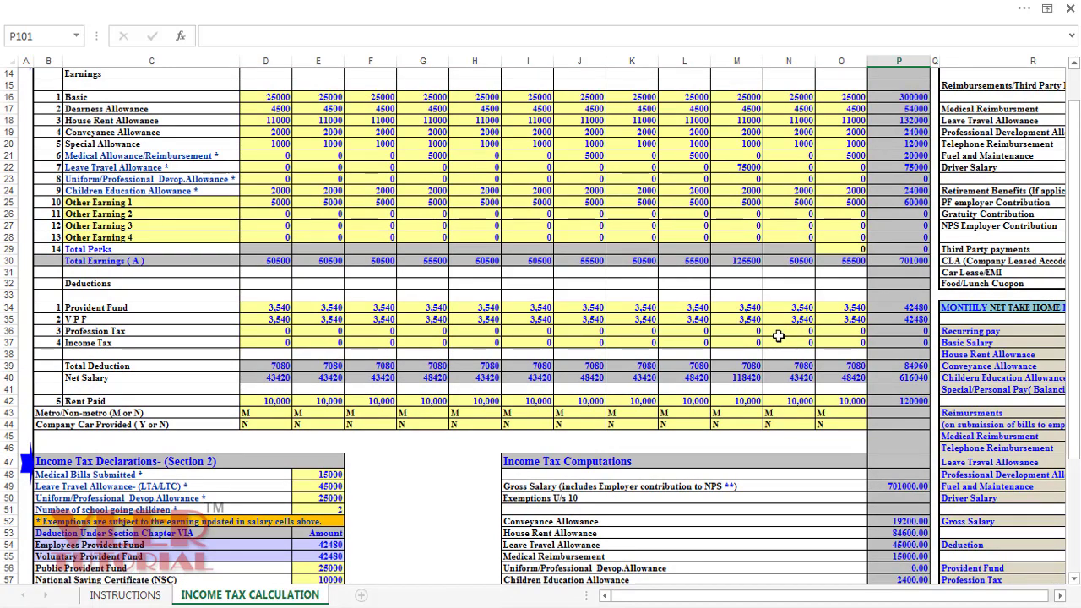
pyautogui.scroll(3, 779, 336)
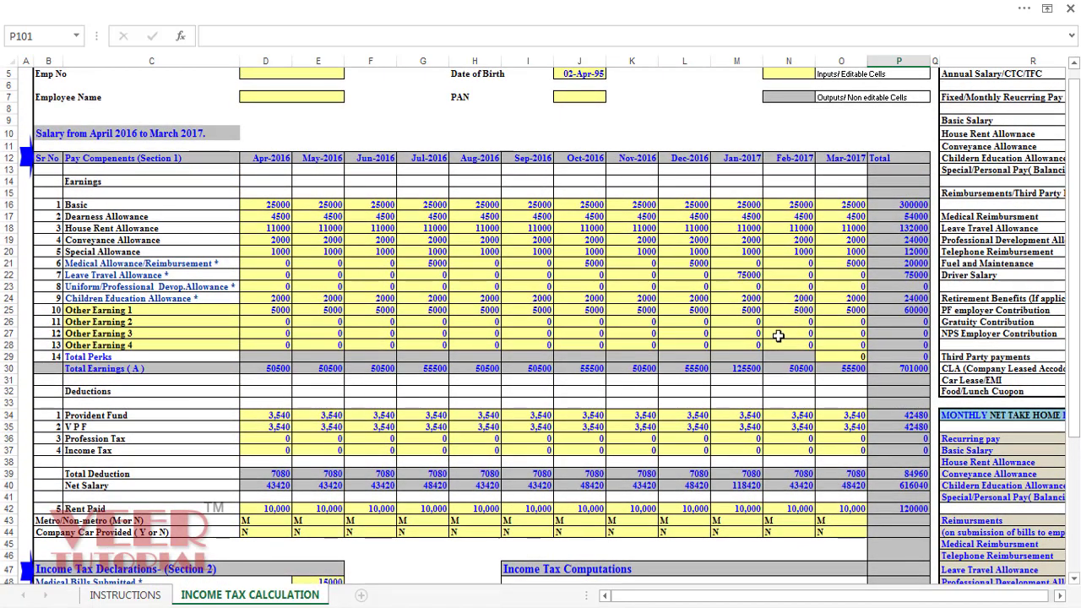